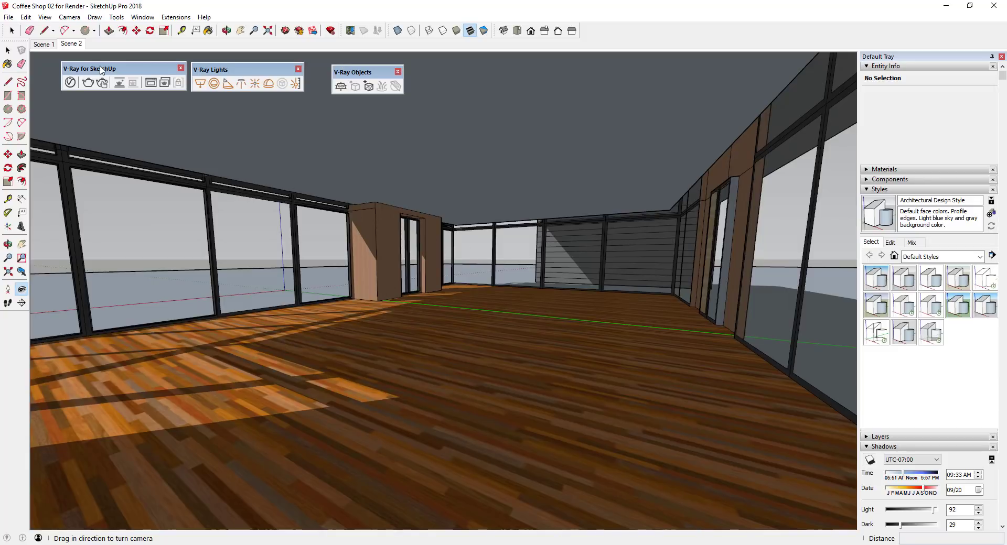
- Launch V-Ray Render Interactive to open the frame buffer on the coffee shop view
left_click_drag(98, 68, 96, 69)
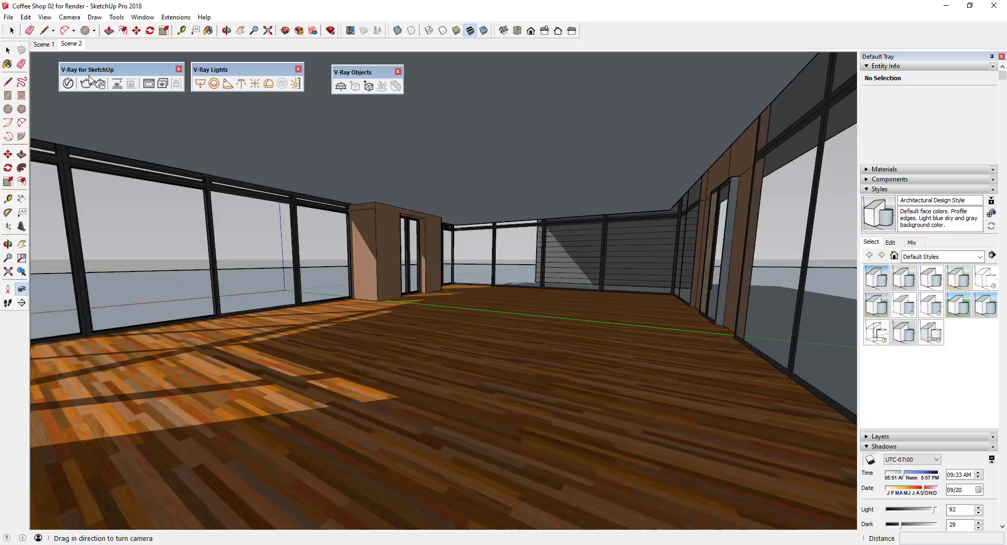
left_click(99, 84)
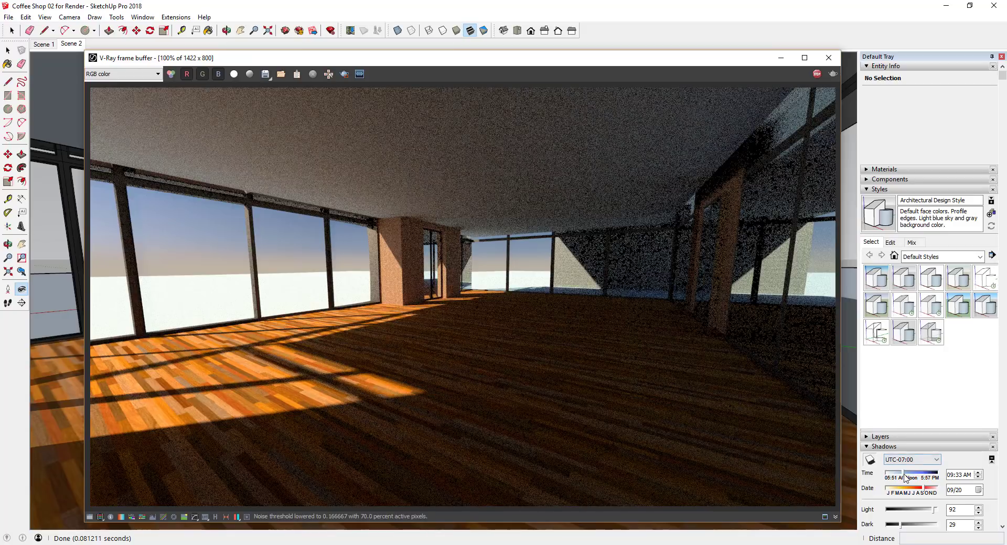
- Slide the shadow time between morning and midday, finishing at 09:40 AM
left_click_drag(903, 477, 909, 475)
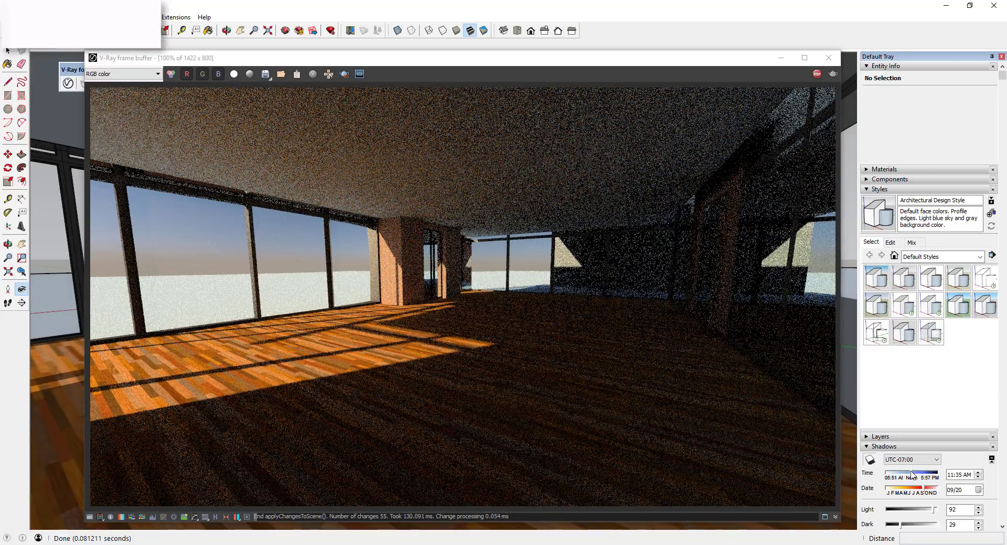
left_click_drag(909, 475, 913, 474)
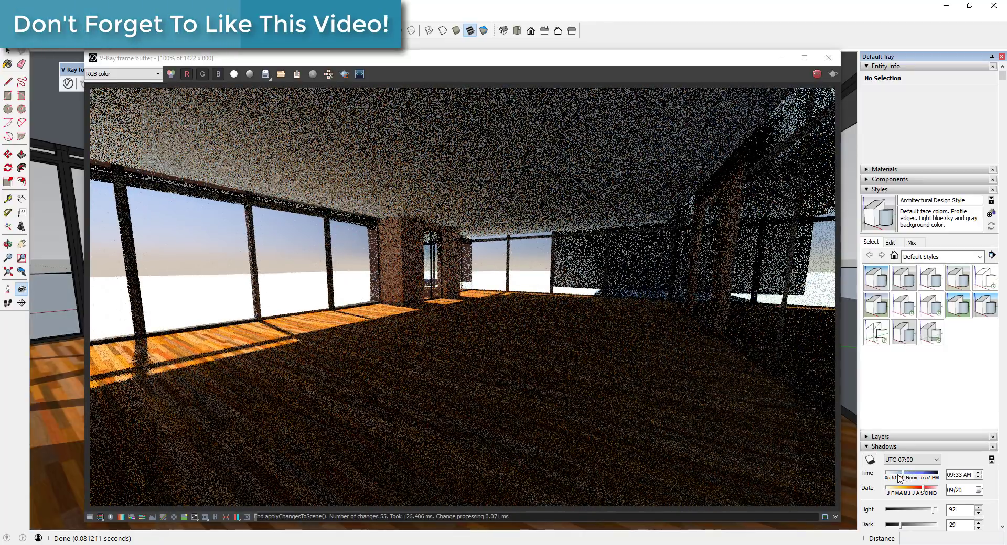
mouse_move(916, 477)
left_mouse_down()
mouse_move(895, 478)
mouse_move(904, 478)
left_mouse_up()
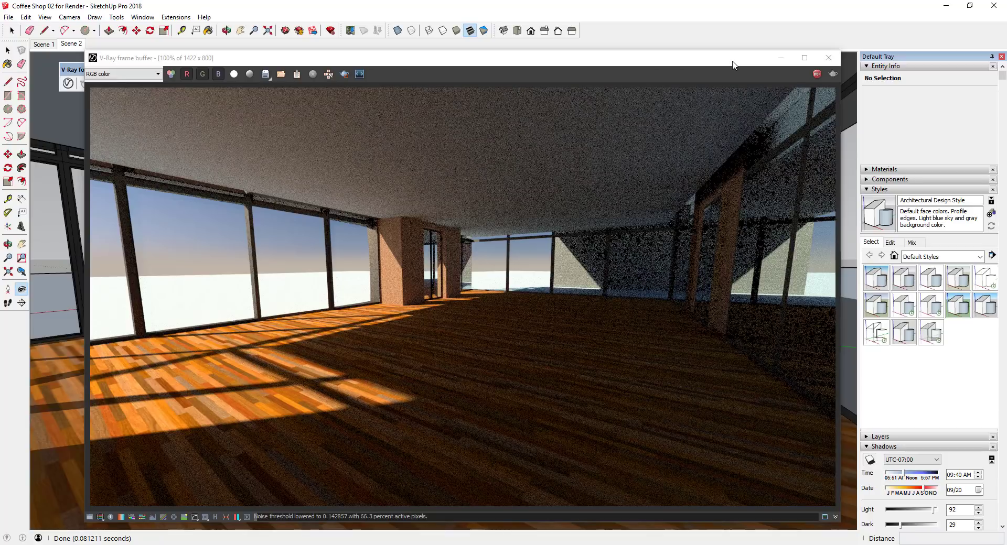
- Stop the interactive render and close the V-Ray frame buffer
left_click_drag(734, 62, 785, 70)
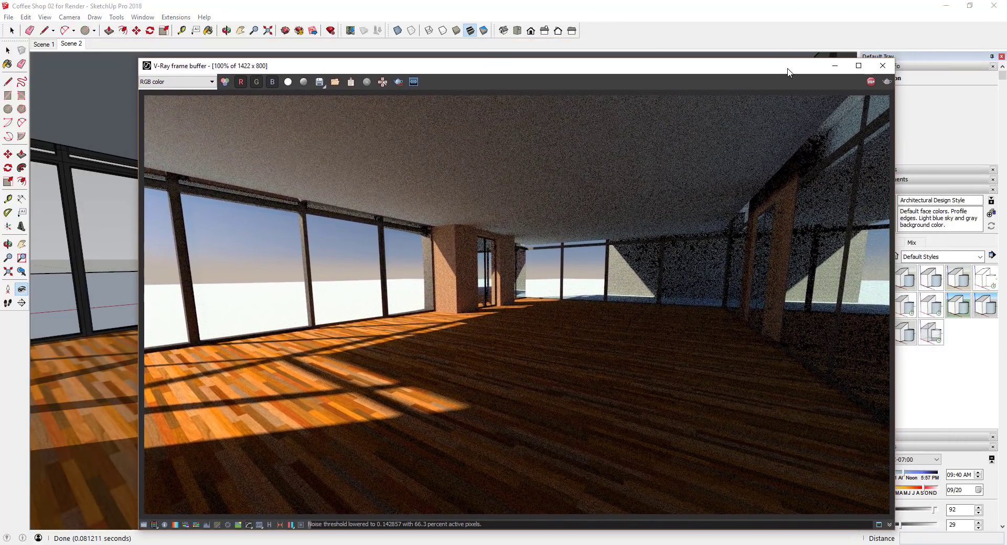
left_click(871, 83)
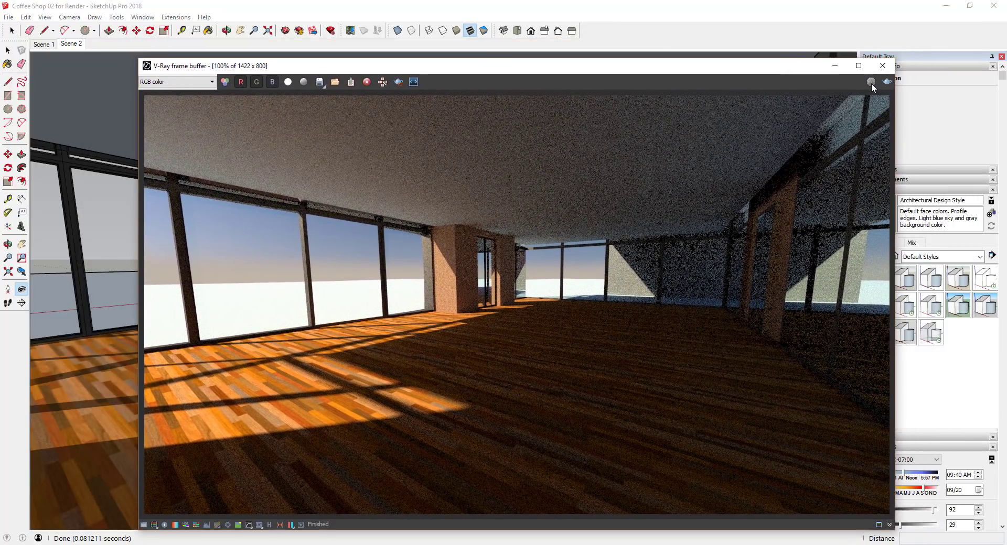
left_click(884, 67)
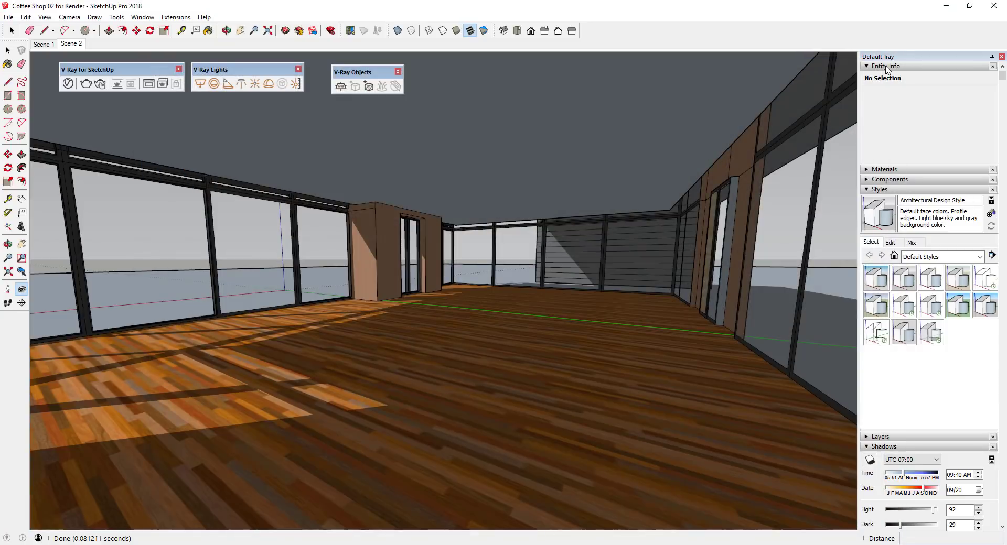
- Open the V-Ray Asset Editor on its Settings tab and expand the render mode list
left_click(68, 83)
left_click_drag(192, 74, 627, 70)
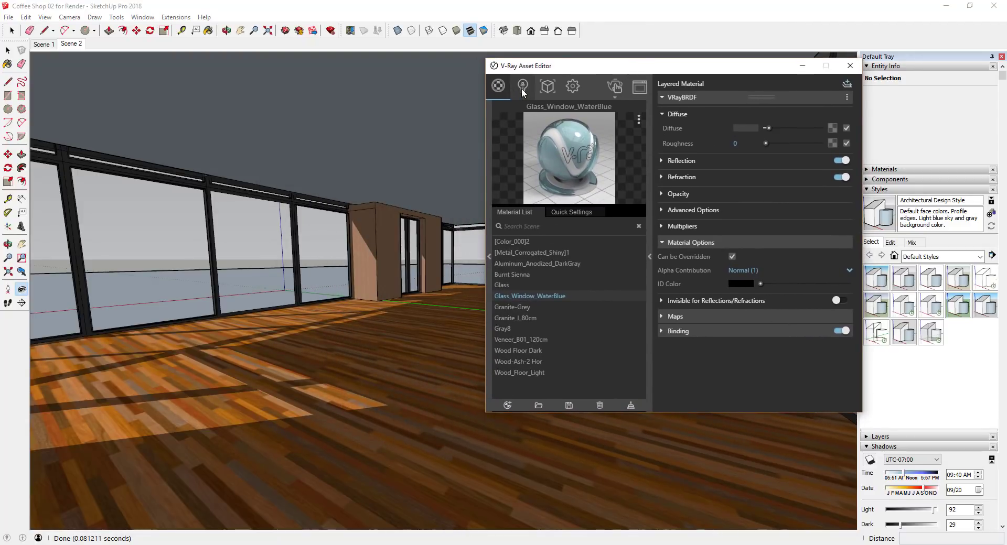
left_click(573, 89)
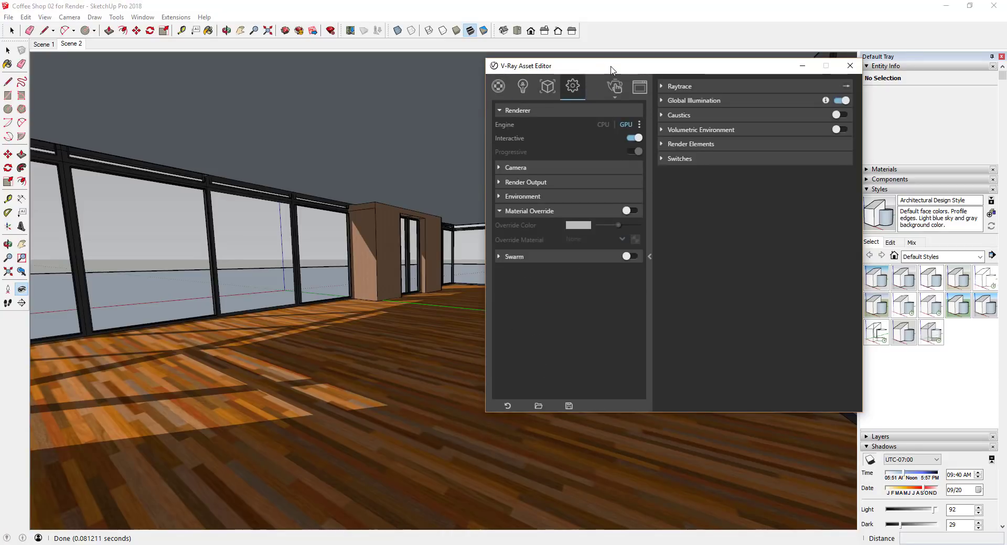
left_click_drag(611, 67, 714, 66)
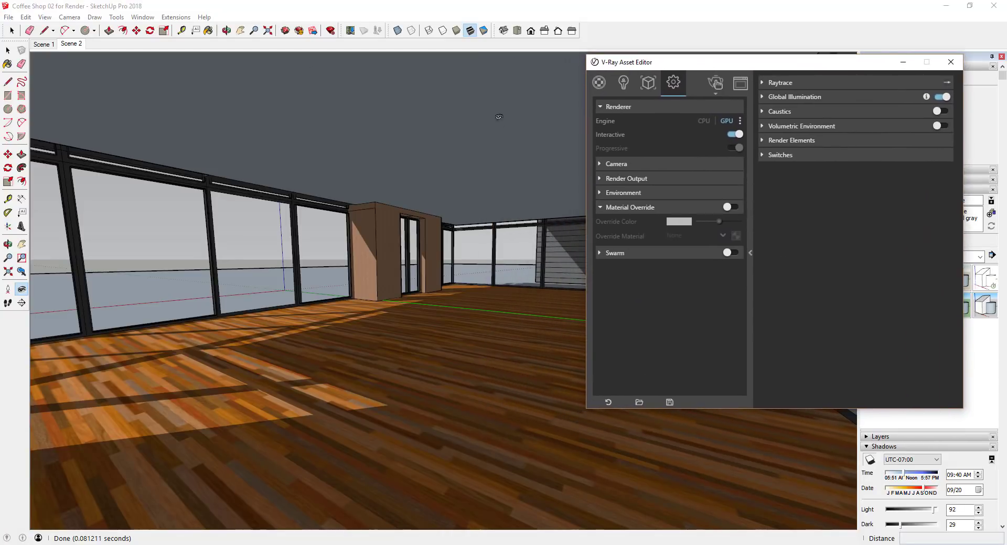
left_click(714, 93)
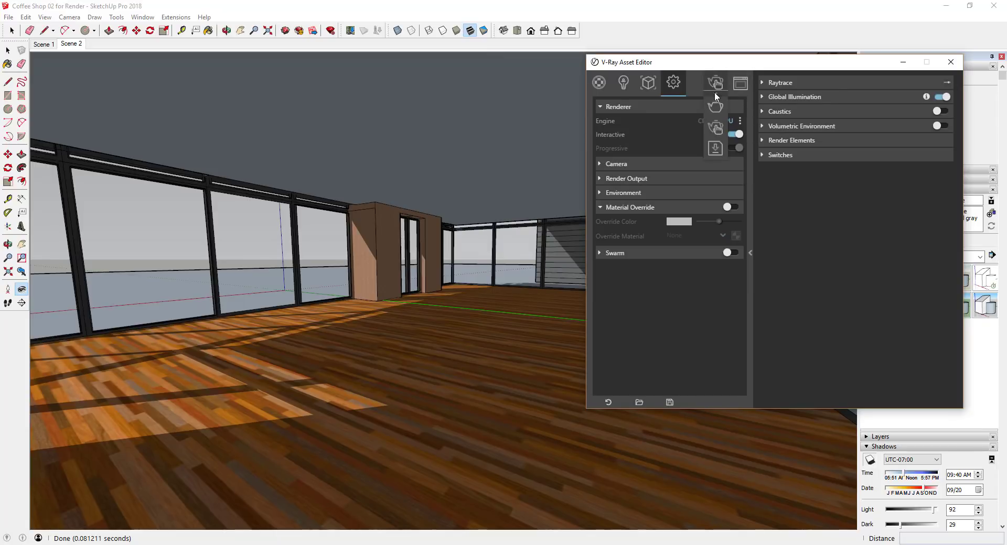
- Restart Render Interactive and switch Material Override on in the V-Ray settings
left_click(713, 127)
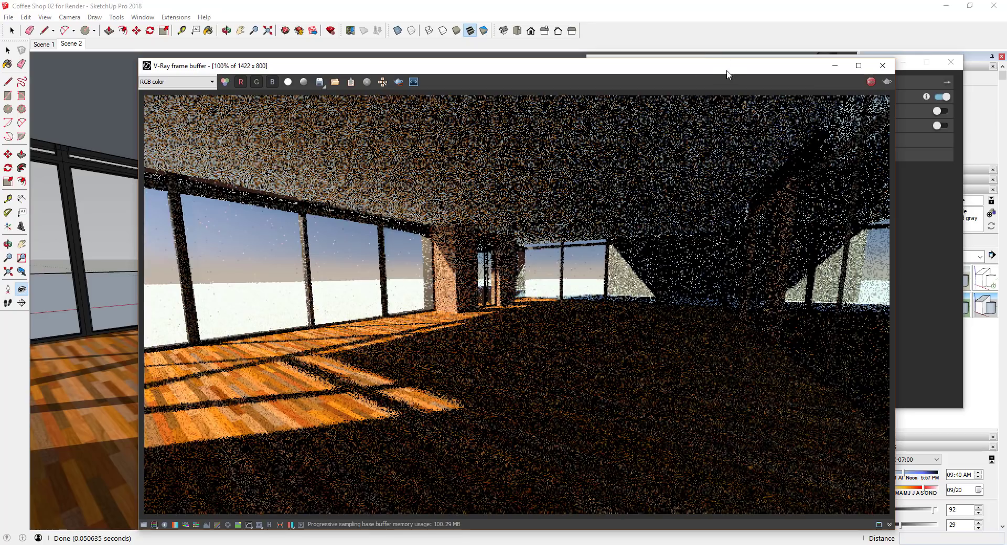
left_click_drag(873, 71, 871, 114)
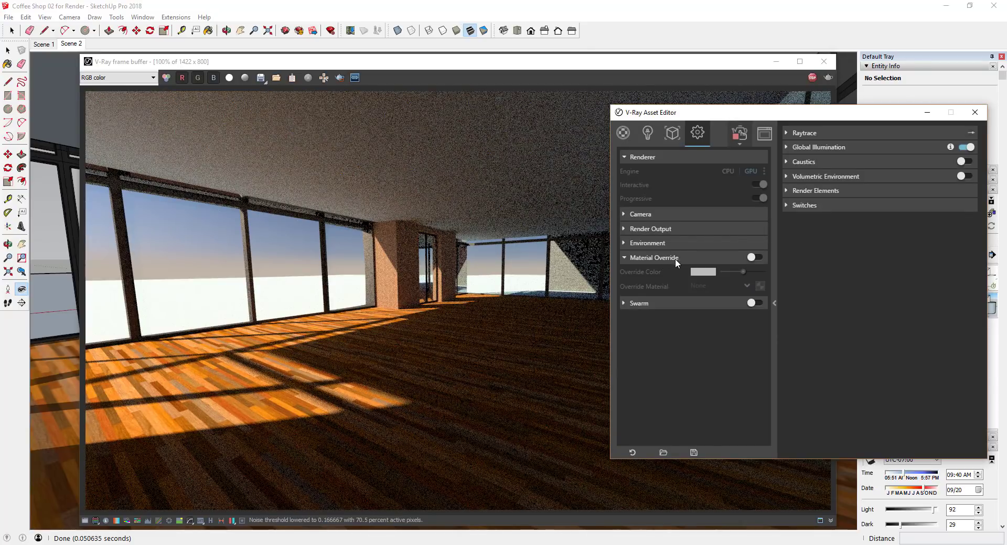
left_click(752, 258)
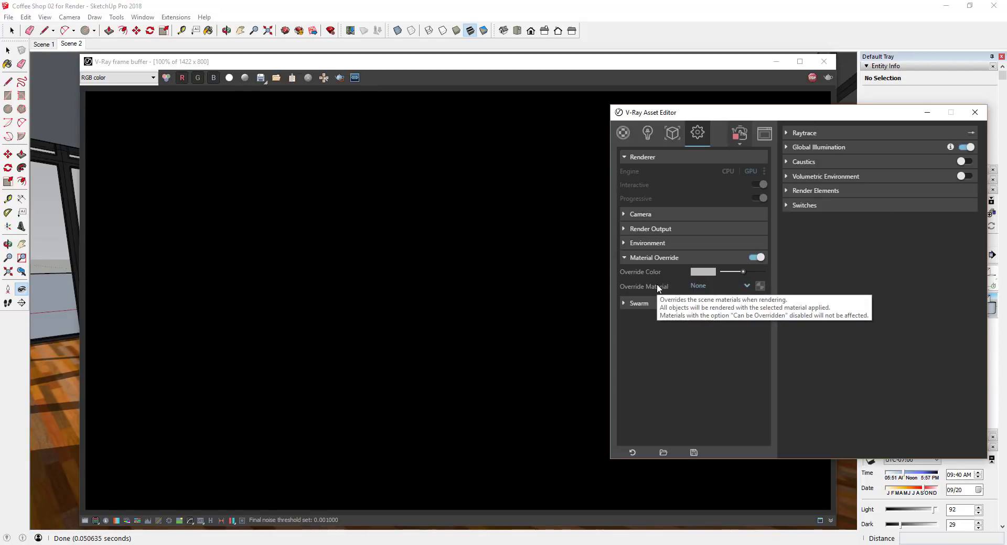
- Uncheck Can be Overridden for Glass_Window_WaterBlue in the Asset Editor's Materials list
left_click(623, 134)
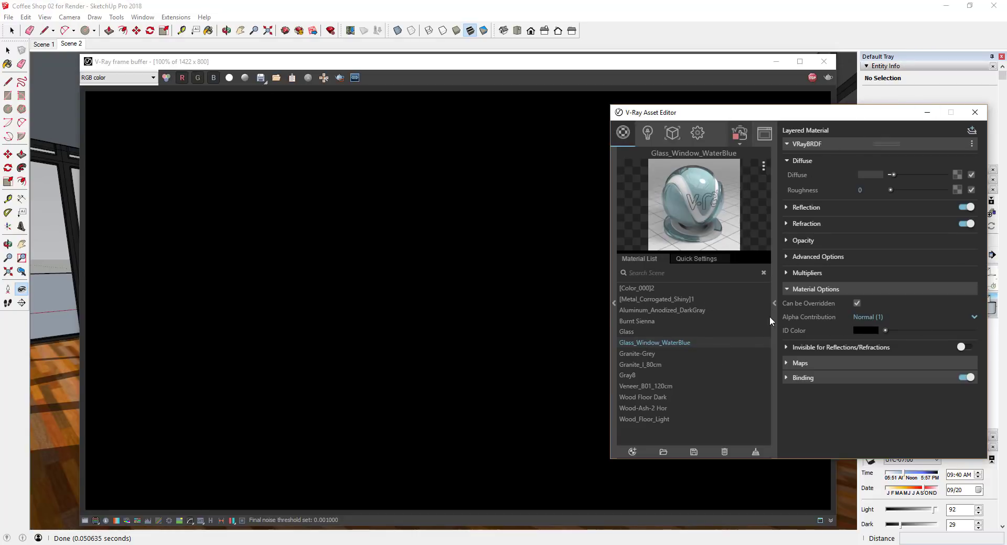
left_click(774, 304)
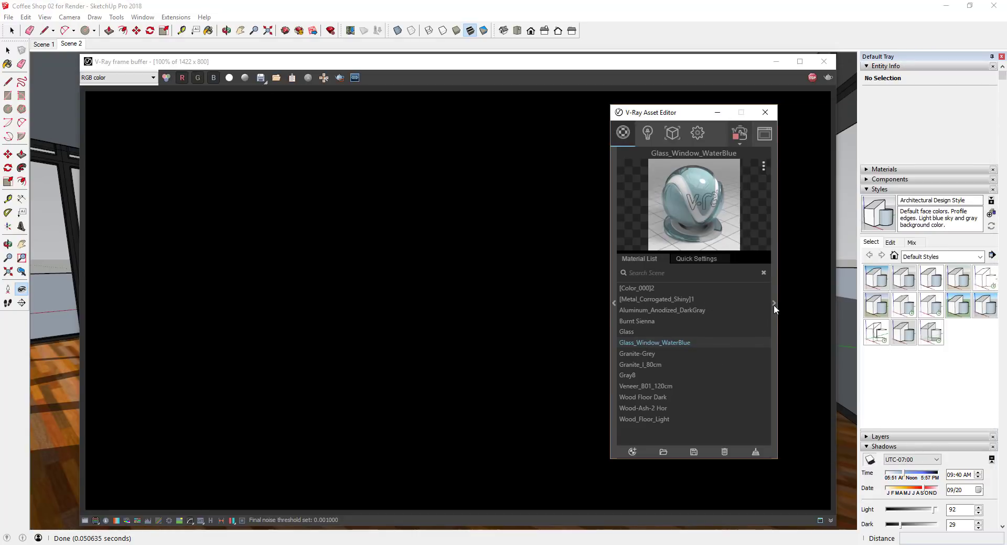
left_click(774, 310)
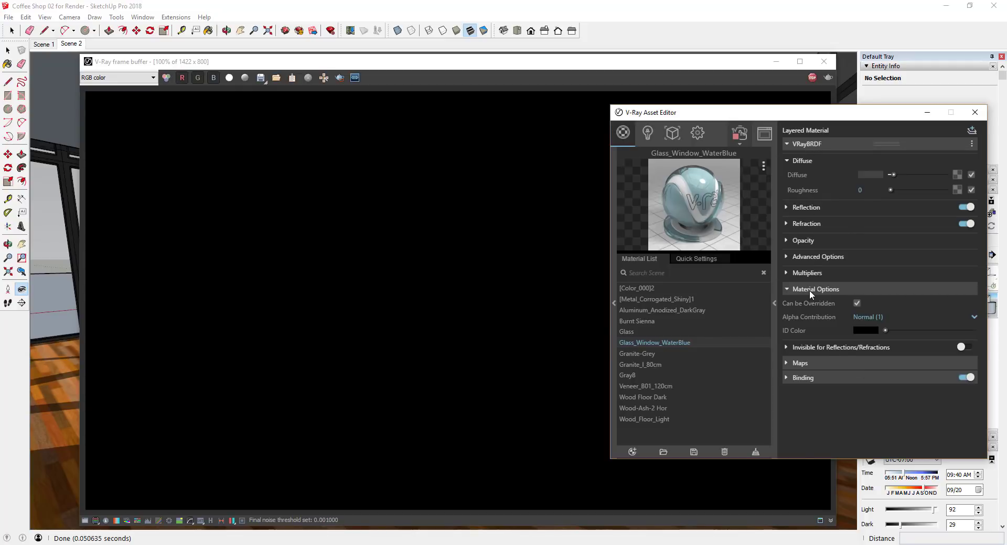
left_click(857, 303)
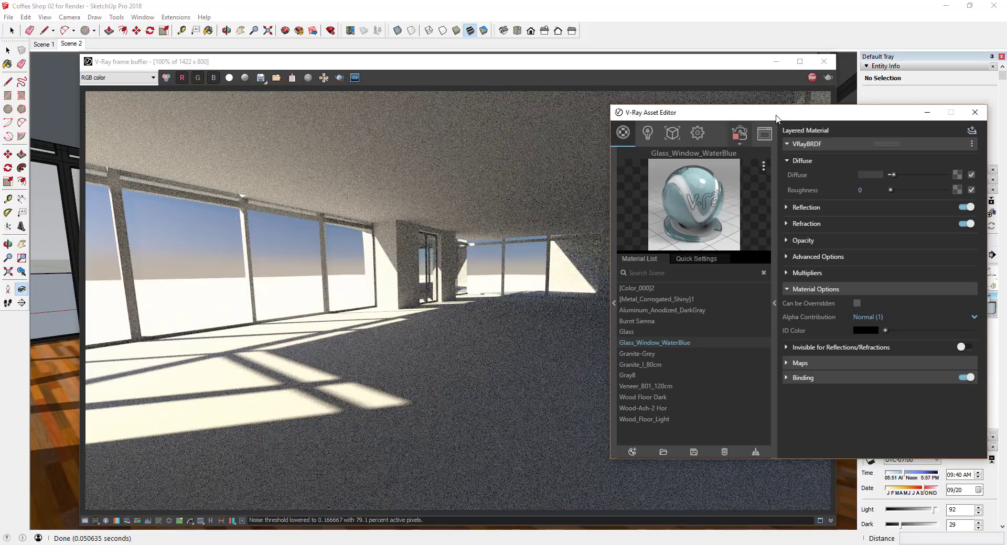
- Drag the Asset Editor aside to reveal the grey override render
left_click_drag(776, 117, 1006, 117)
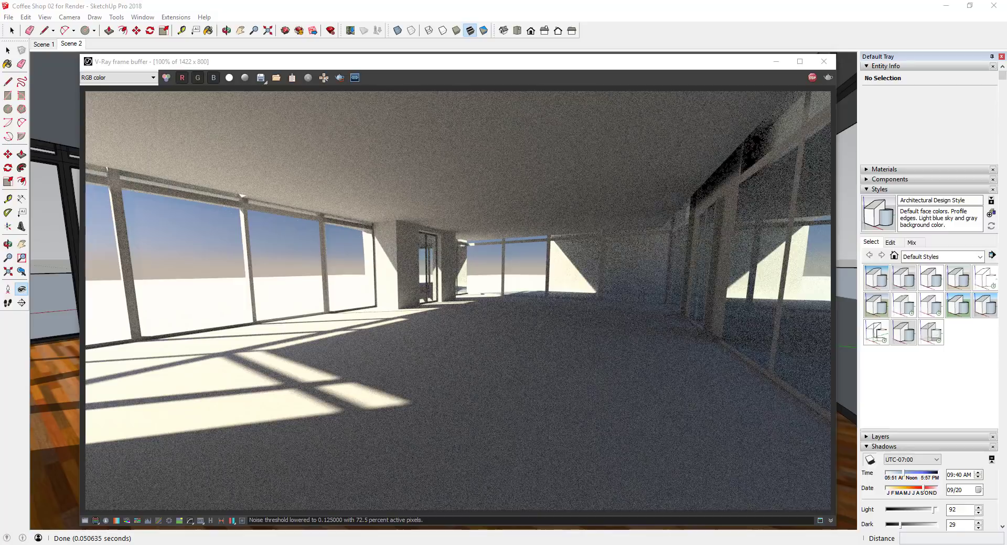
- Set the Material Override colour to dark red, then to a brighter red
left_click(631, 159)
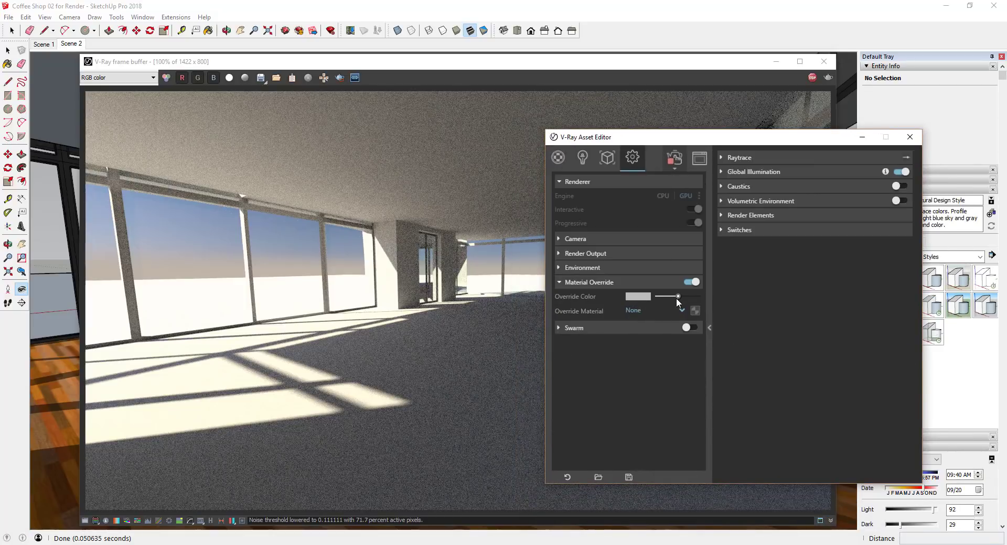
left_click_drag(677, 296, 689, 295)
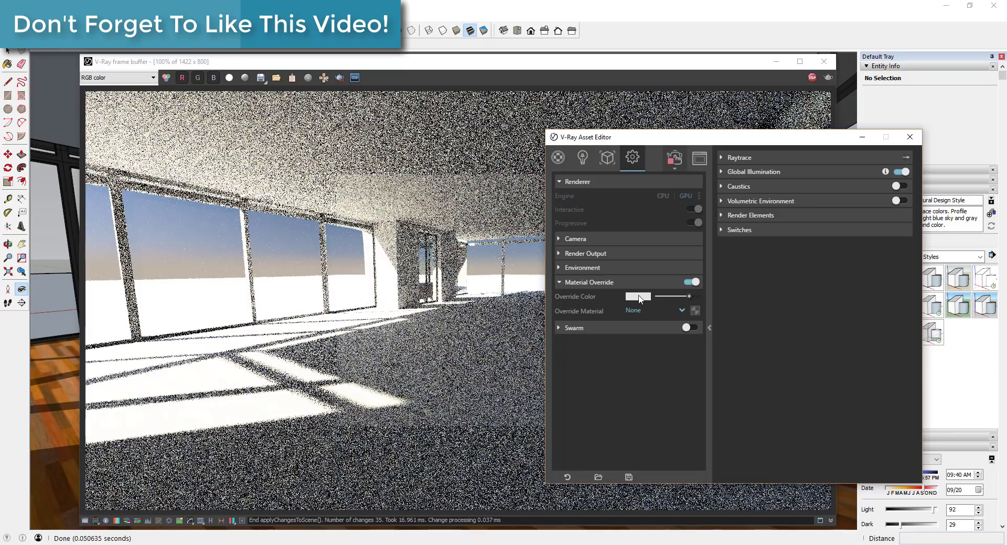
left_click(638, 296)
left_click(442, 264)
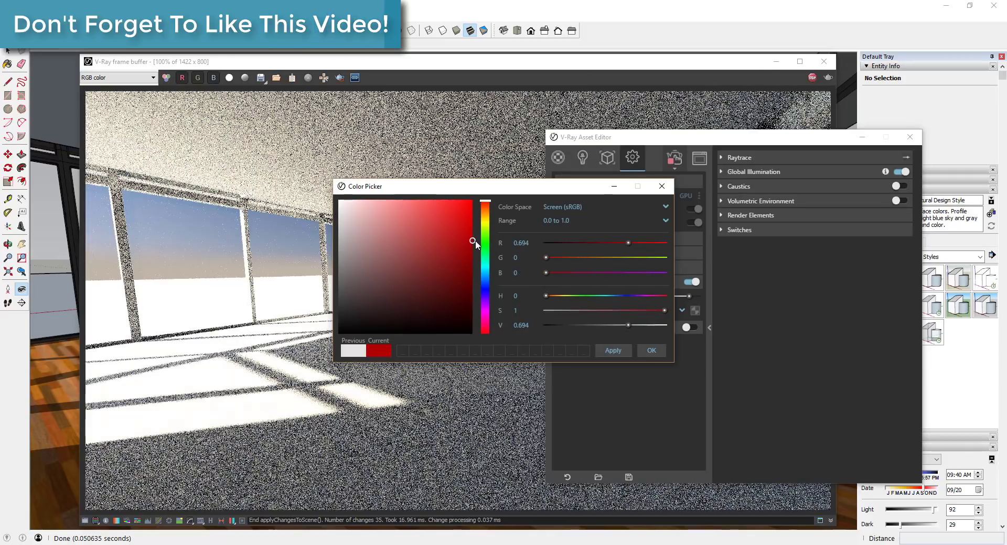
left_click(650, 350)
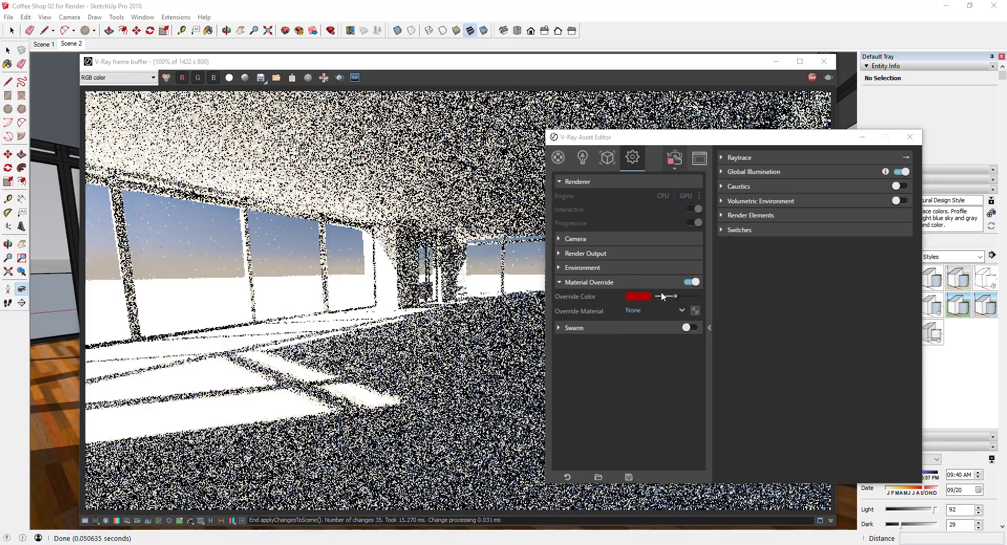
left_click(638, 296)
left_click(460, 215)
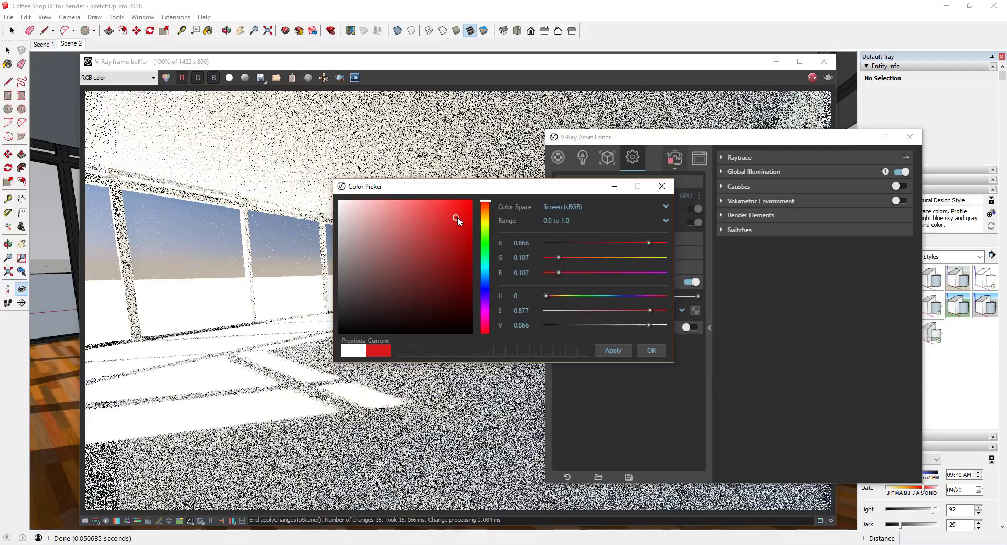
left_click(612, 350)
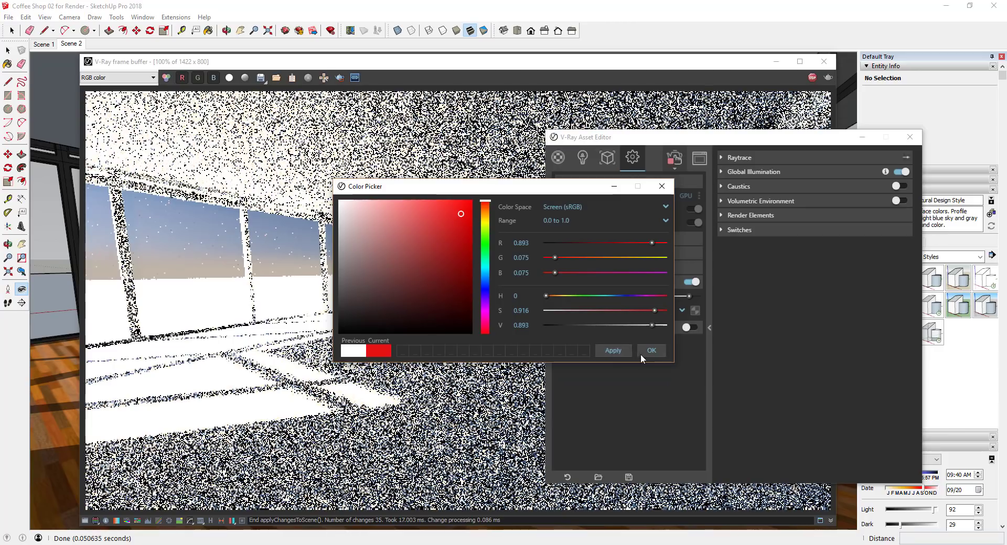
left_click(649, 352)
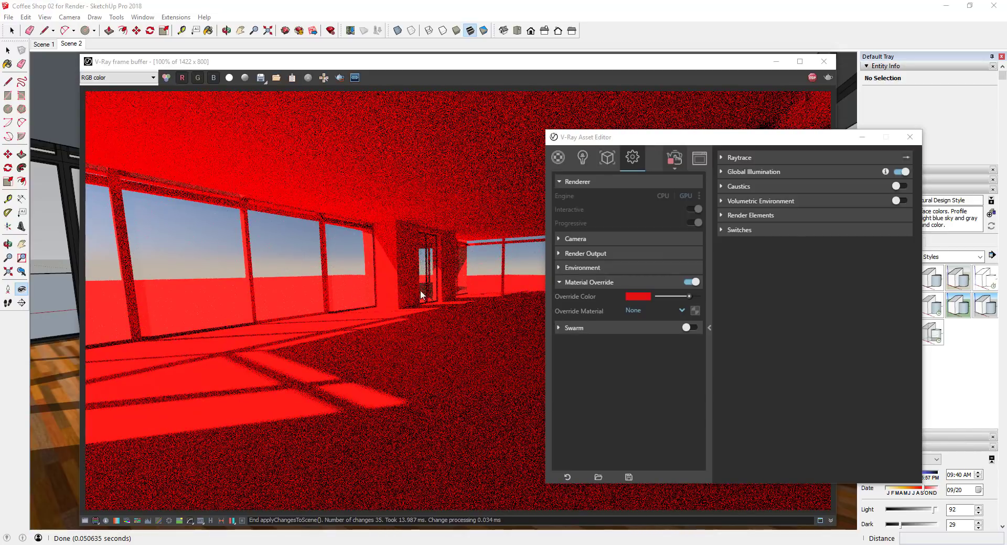
- Change the Material Override colour to pure white and apply it
left_click(640, 297)
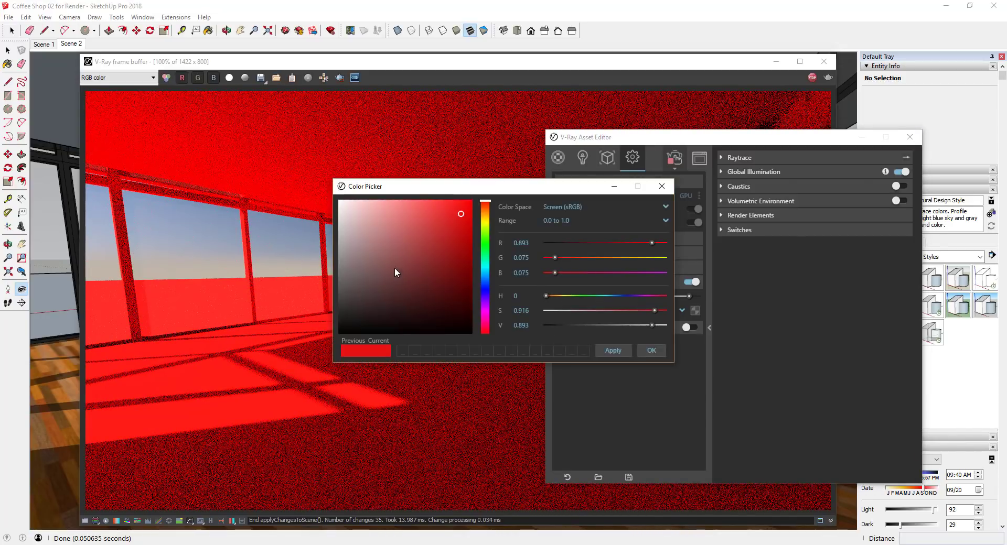
left_click_drag(394, 267, 294, 154)
left_click(612, 350)
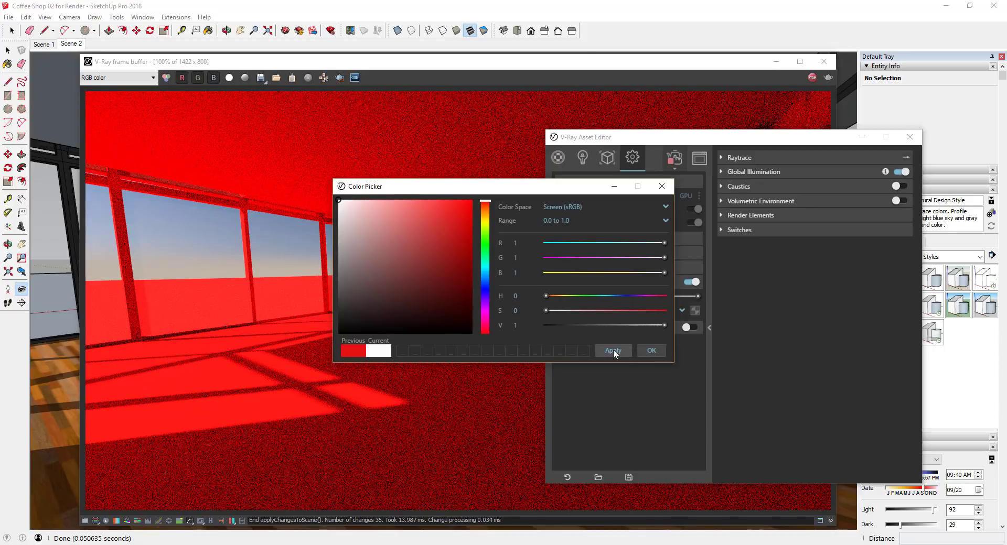
left_click(653, 351)
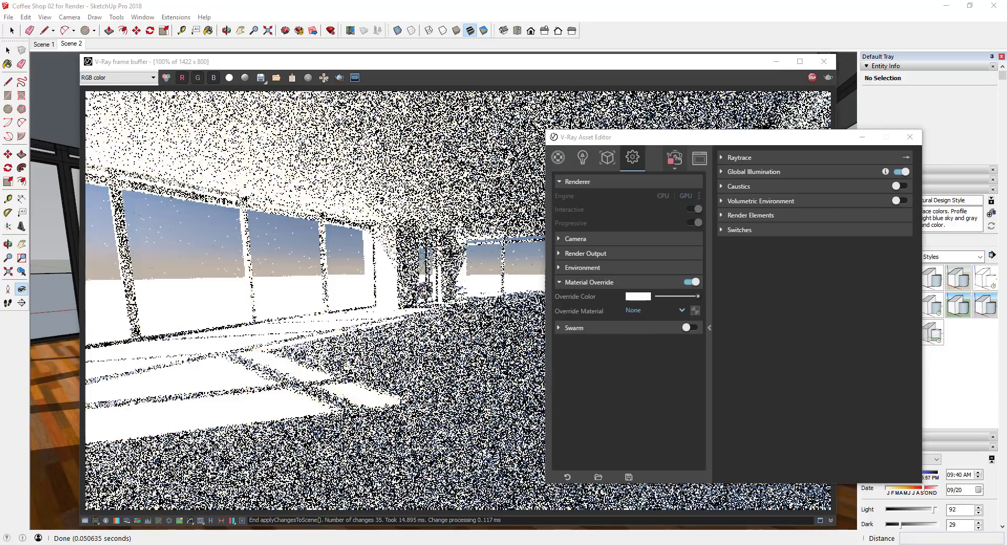
- Darken the override colour to light grey and move the sun time to 11:04 AM
left_click_drag(698, 140, 766, 137)
left_click_drag(769, 293, 751, 294)
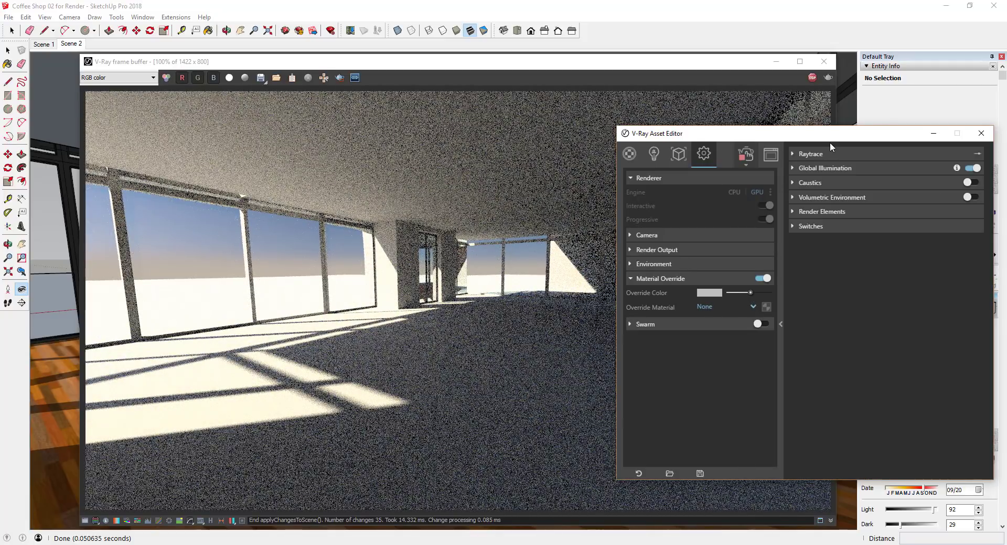
left_click(981, 133)
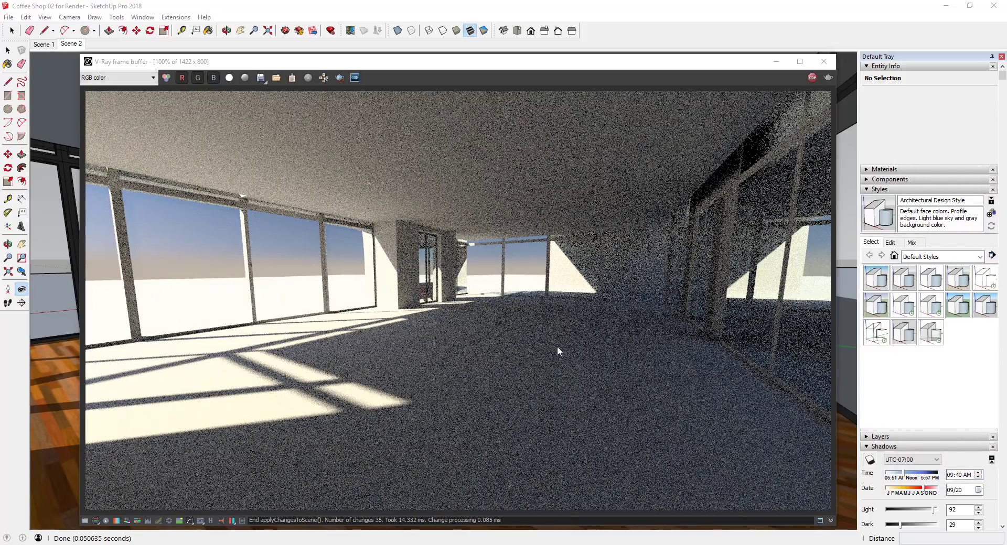
left_click(910, 477)
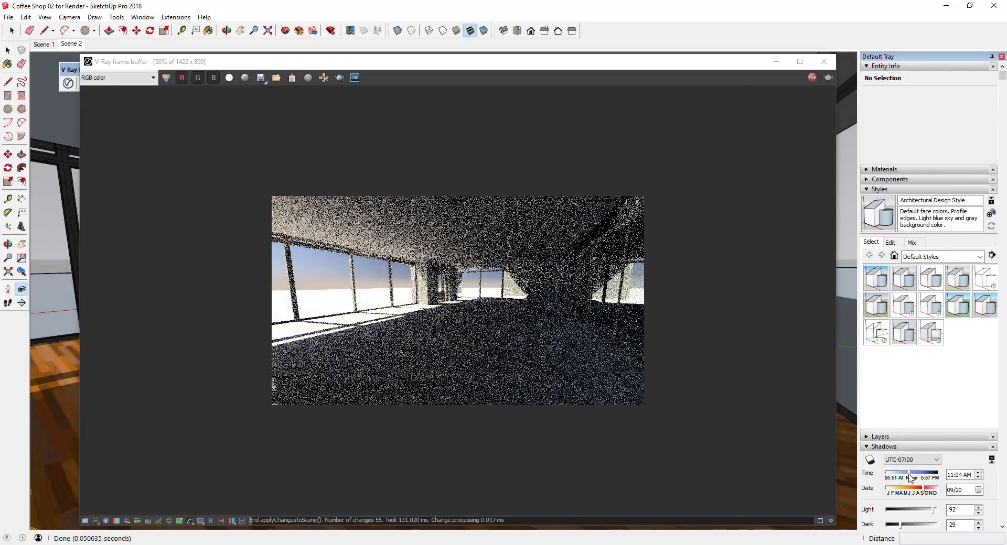
- Set the shadow time to 02:54 PM and rearrange the Asset Editor and frame buffer windows
left_click(927, 477)
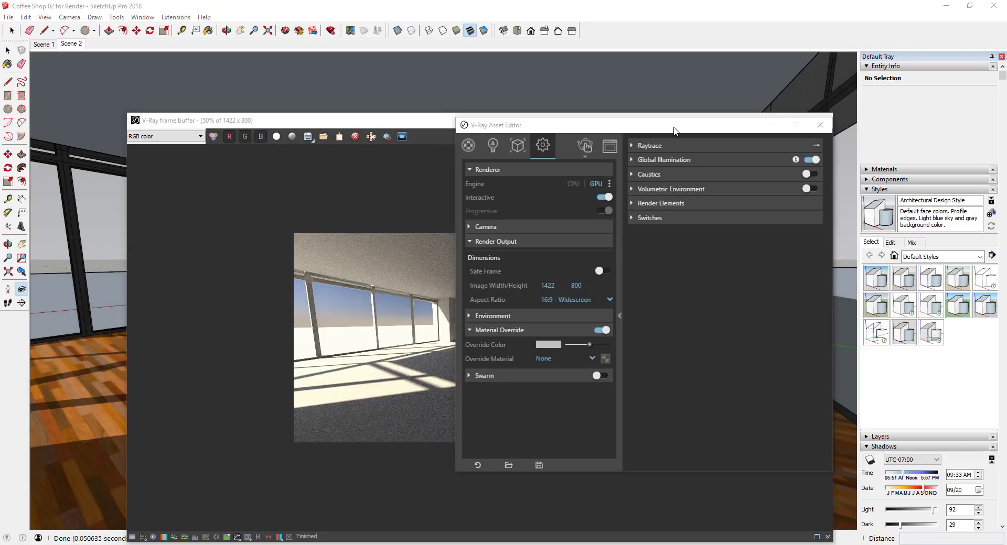
left_click_drag(654, 130, 816, 69)
left_click_drag(486, 125, 384, 116)
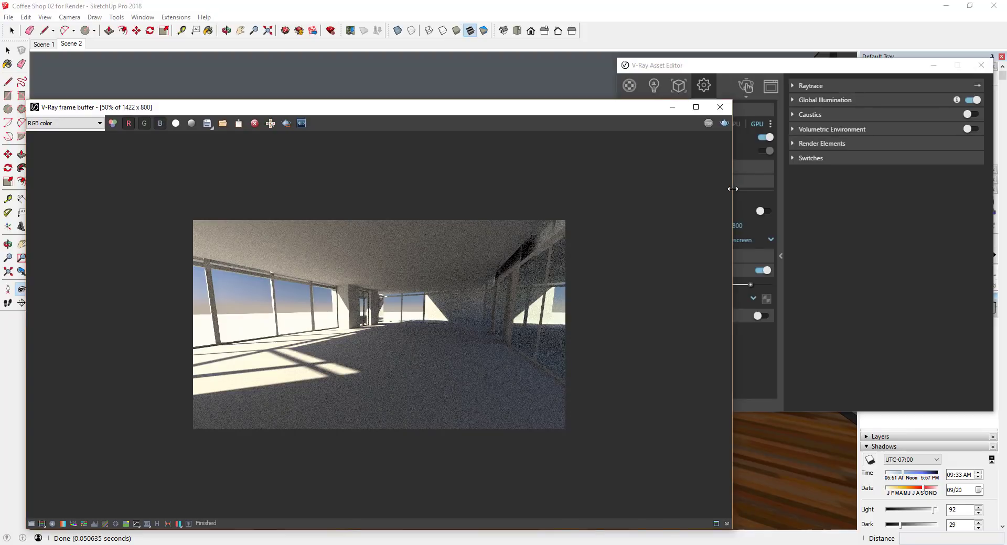
left_click_drag(732, 188, 673, 188)
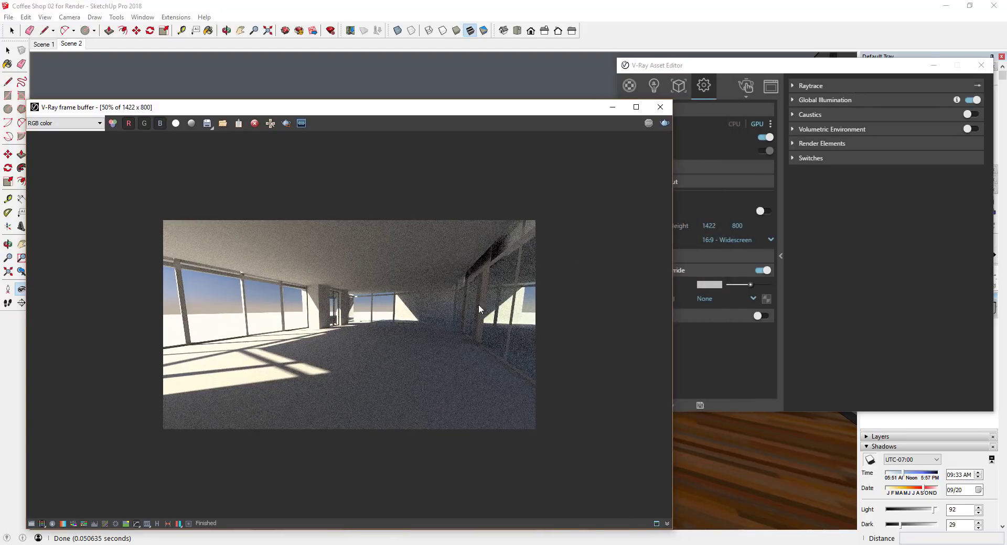
left_click(760, 101)
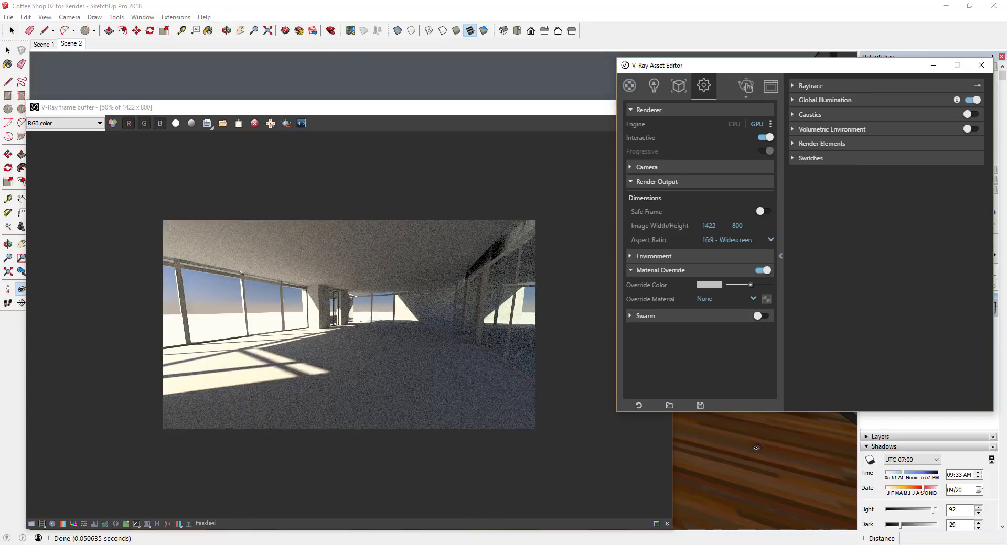
- Turn and orbit the camera to a new room angle, then stop the interactive render
left_click_drag(756, 448, 744, 448)
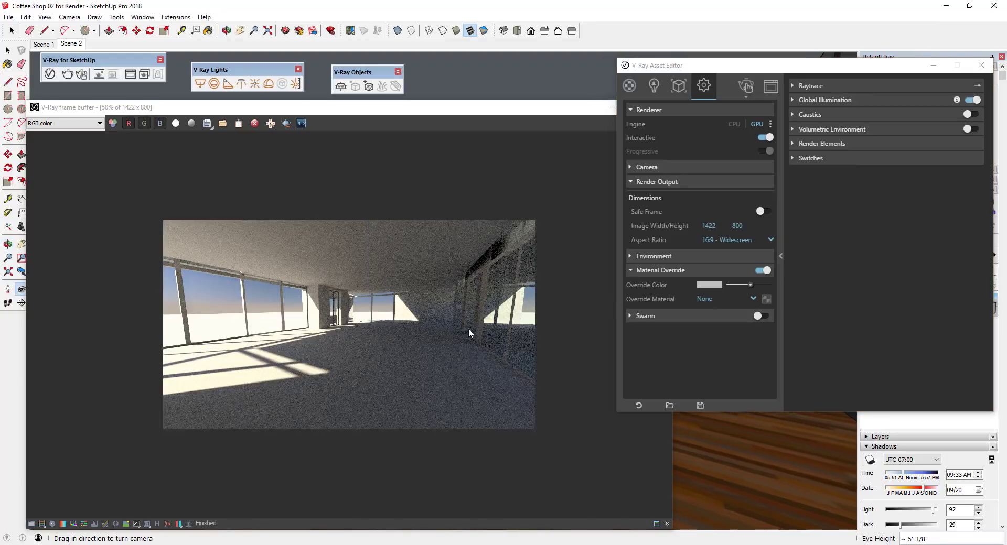
left_click(482, 103)
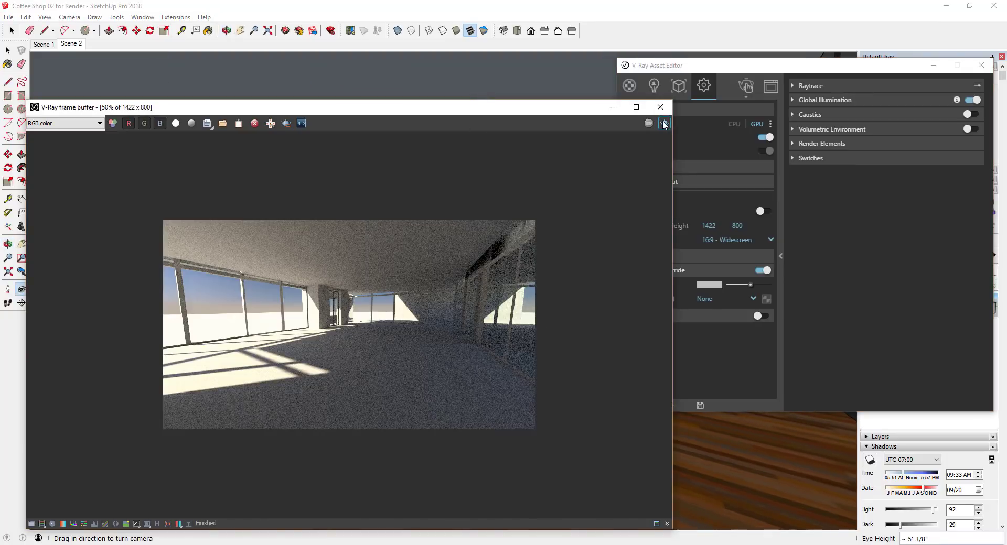
middle_click_drag(761, 466, 801, 461)
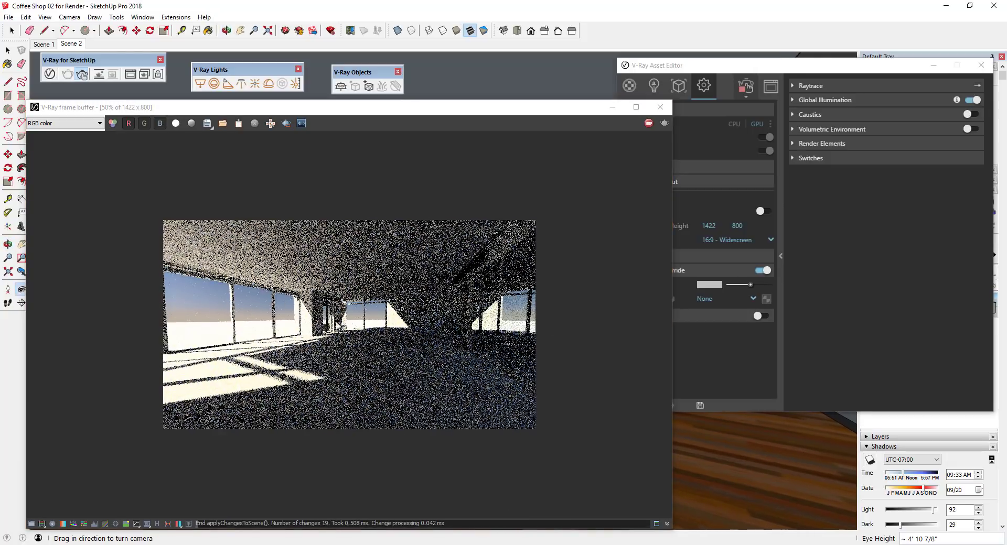
left_click(767, 163)
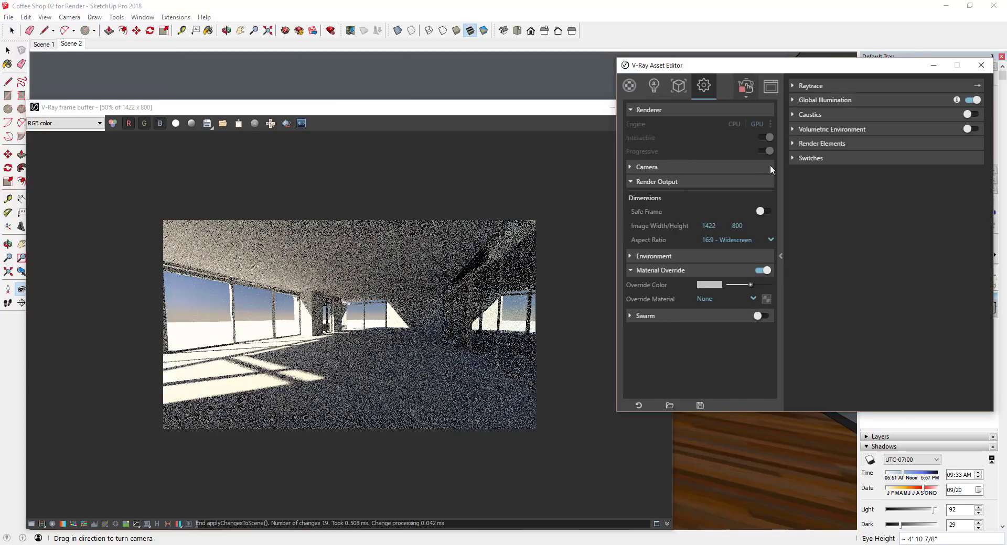
left_click(500, 108)
left_click(648, 122)
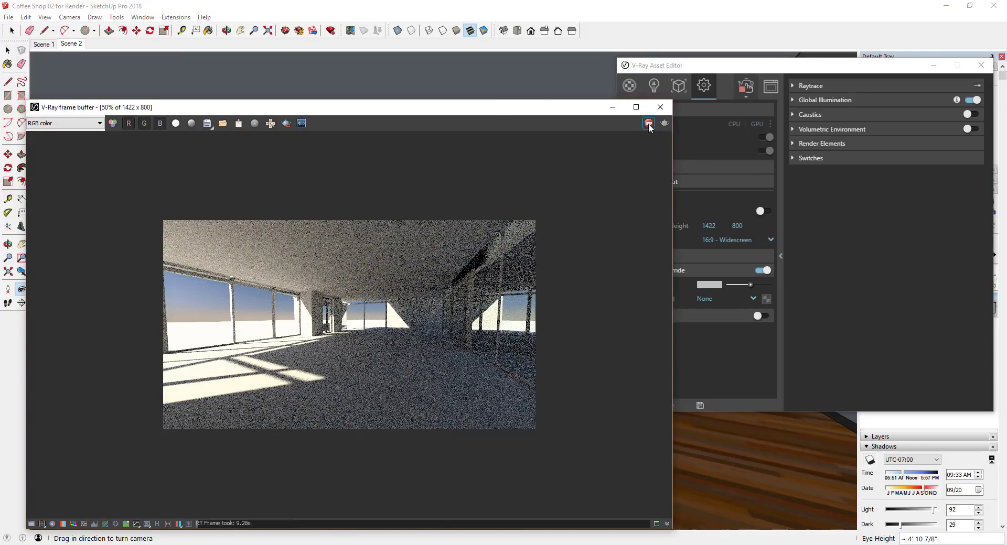
- Run a Low-quality render with Interactive off, stop it, then turn Interactive back on
left_click(866, 232)
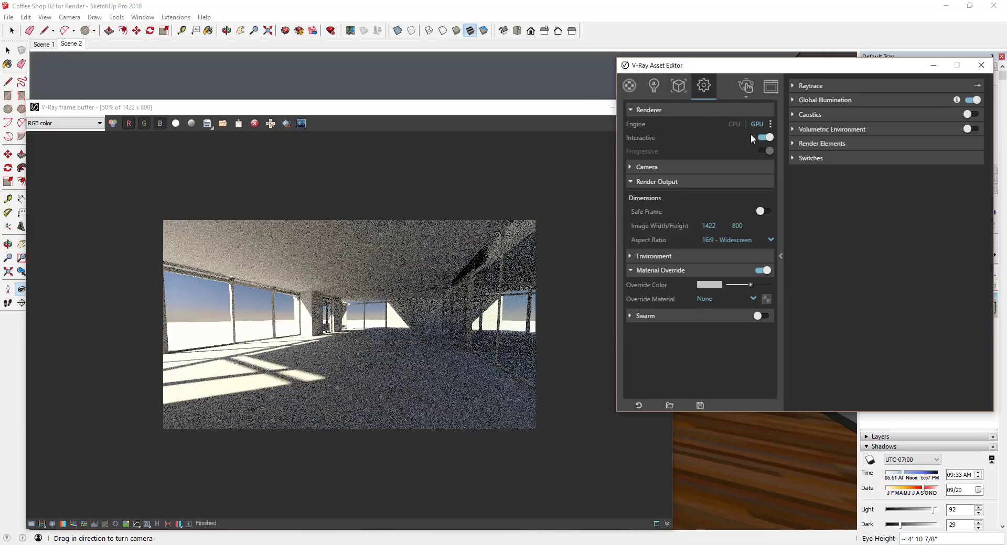
left_click(766, 138)
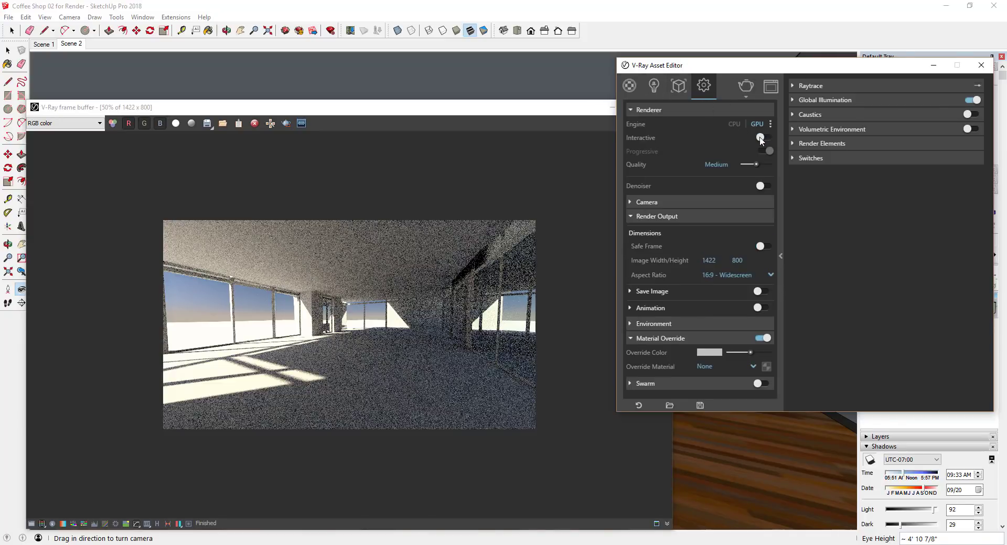
left_click_drag(756, 164, 750, 165)
left_click(746, 87)
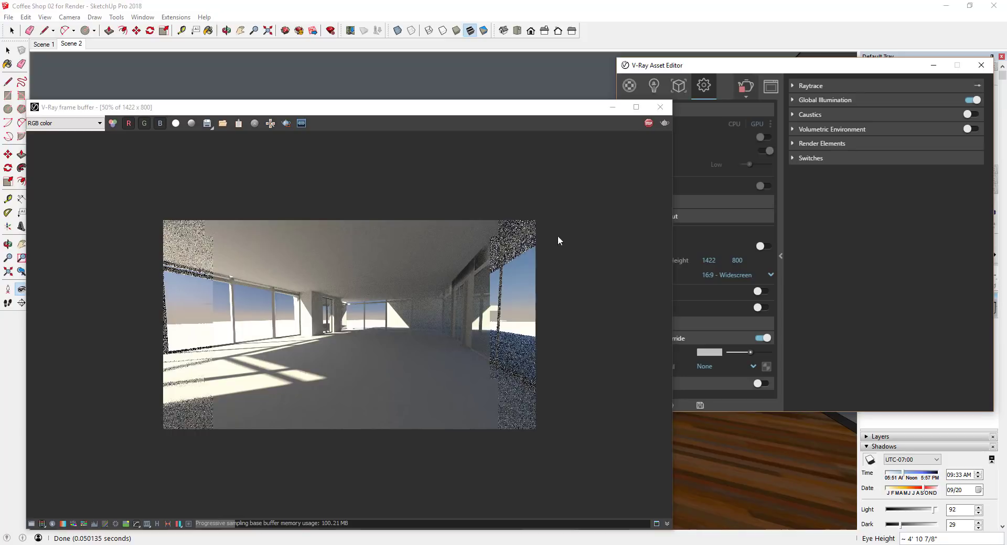
left_click(648, 123)
left_click(710, 135)
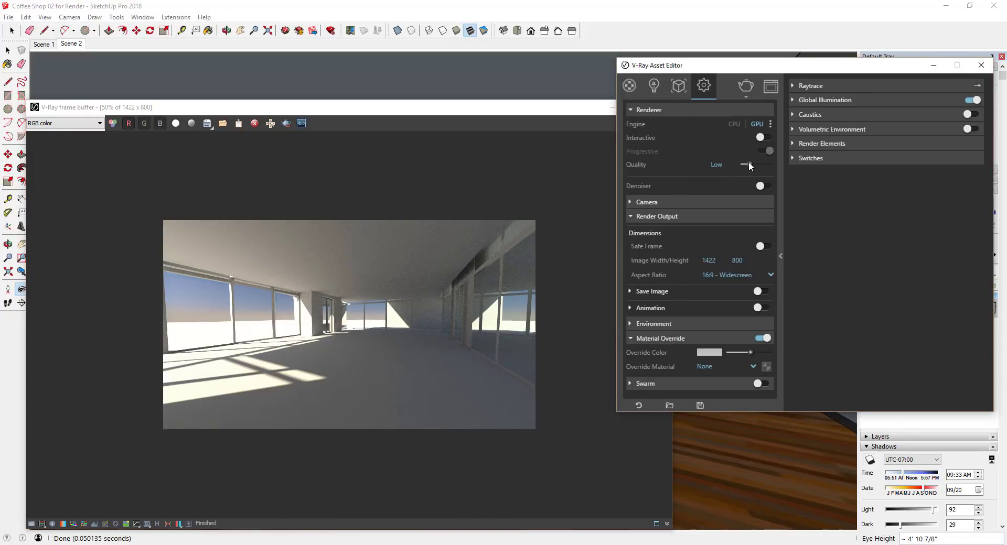
left_click(761, 137)
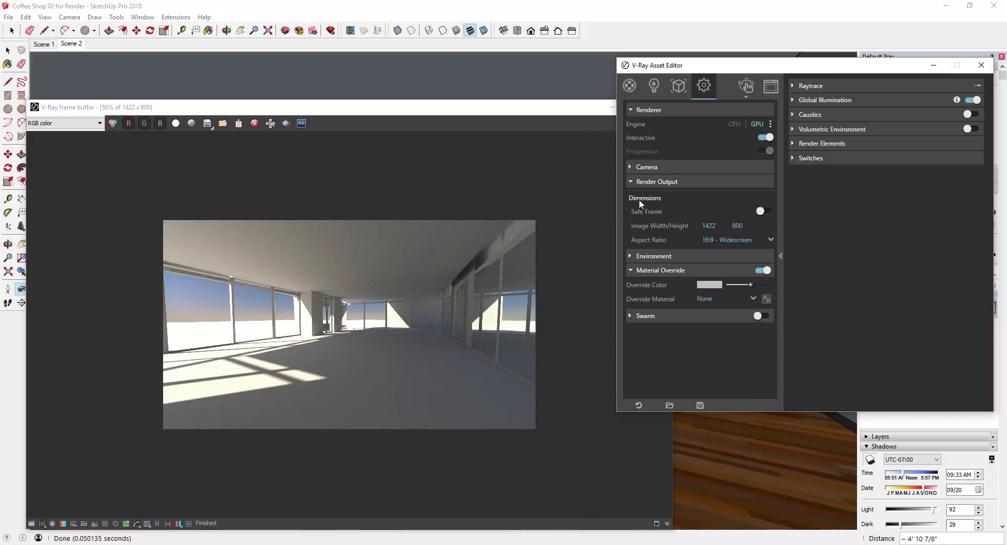
- Start the V-Ray interactive render of the coffee shop view
left_click(766, 450)
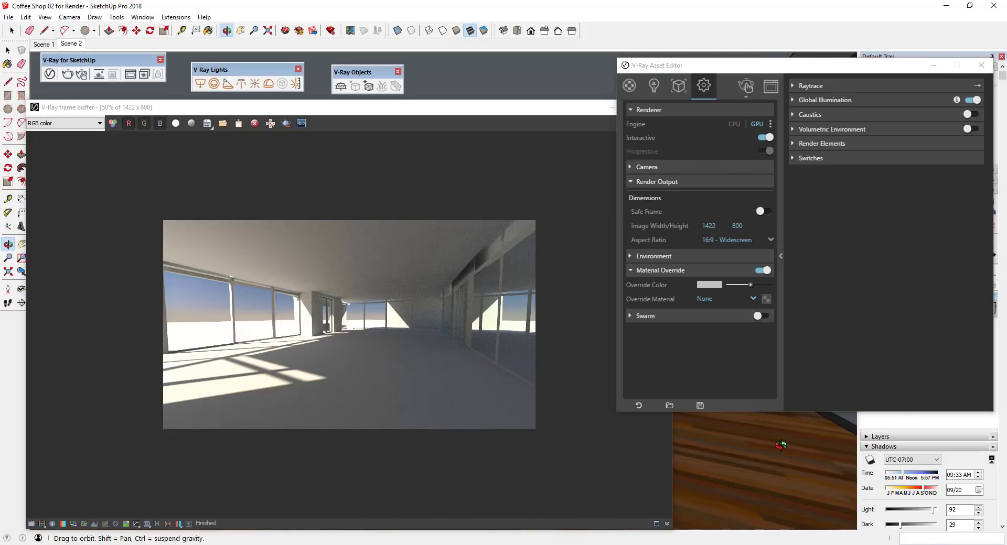
left_click(519, 108)
left_click(746, 86)
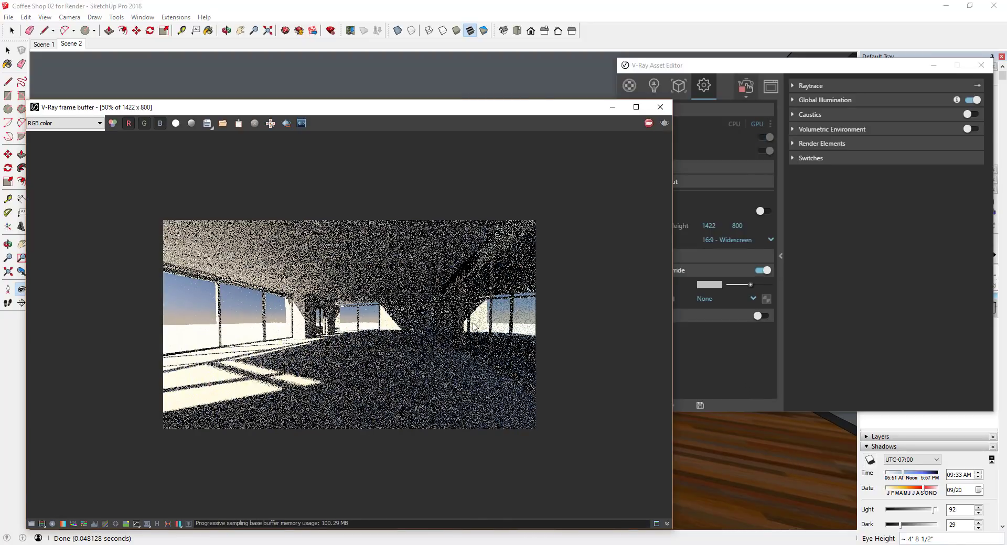
scroll(484, 310, "up", 2)
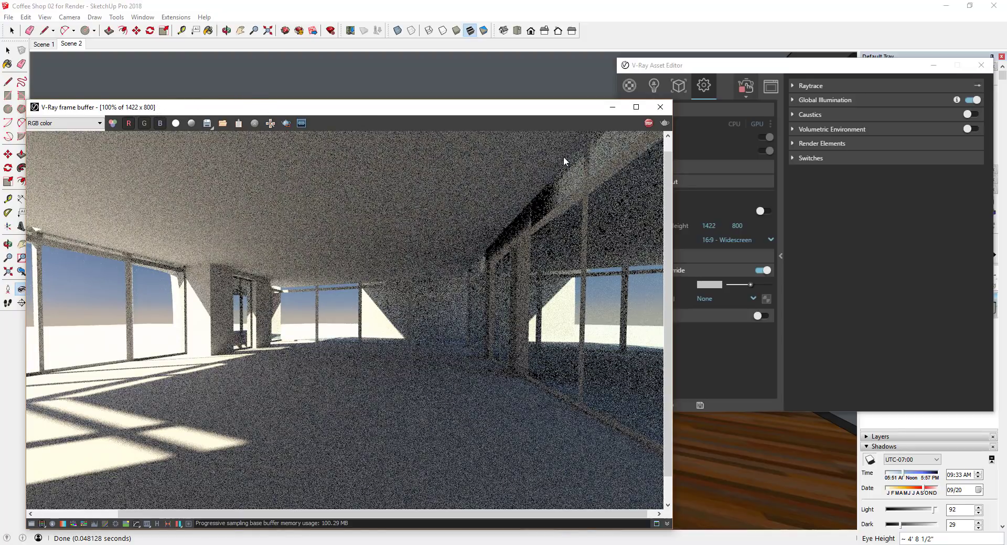
- Enter an output image size of 800 wide by 600 high
left_click(797, 251)
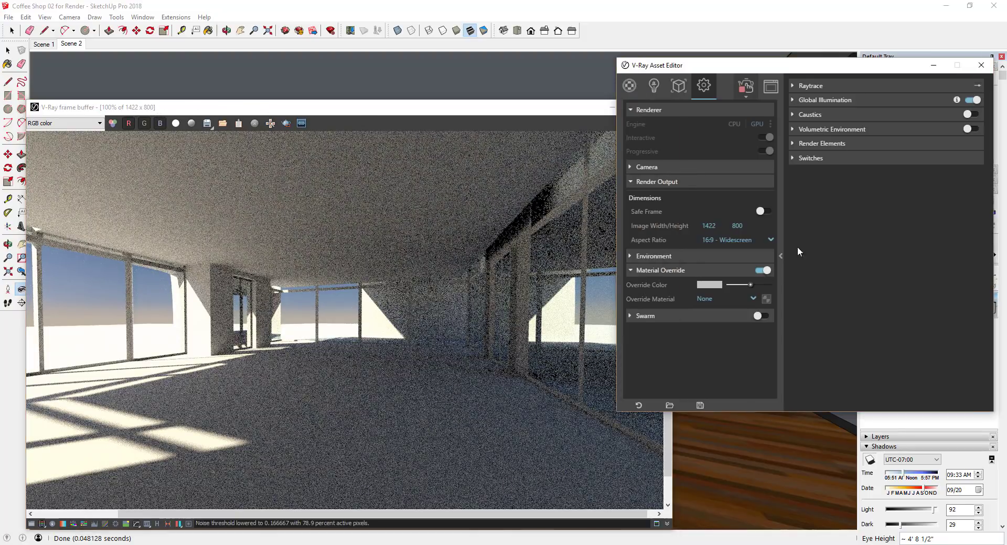
double_click(723, 226)
type("800")
key("Tab")
type("600")
key("Return")
key("shift+Tab")
- Switch the aspect ratio to 1:1 Square and re-enter the image width as 800
left_click(728, 240)
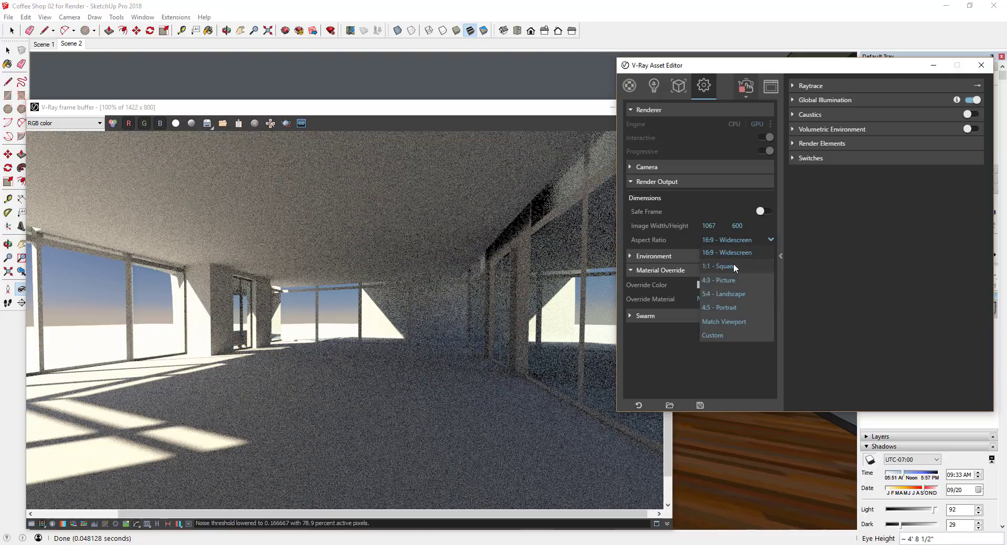
left_click(732, 265)
double_click(716, 228)
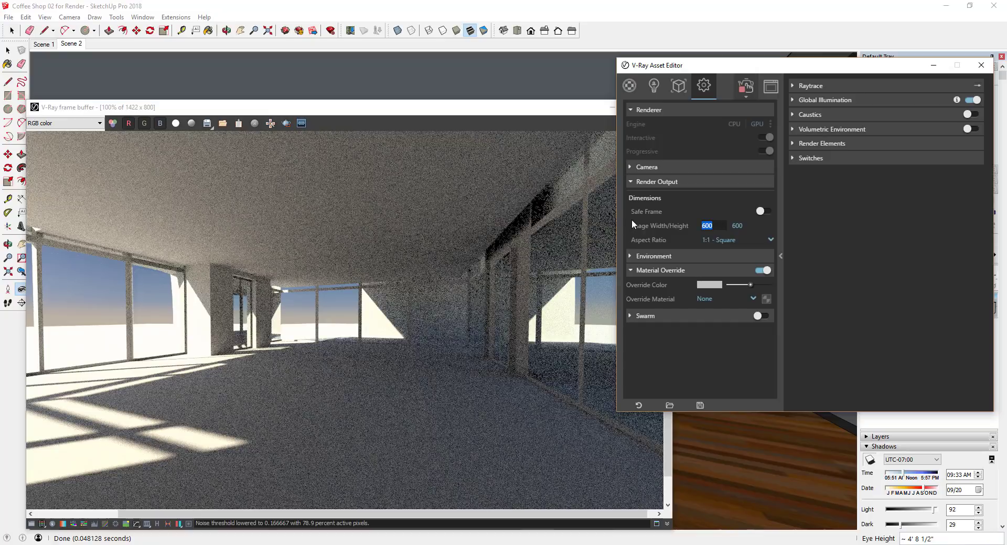
type("800")
key("Tab")
- Set the image height to 800 and restart the interactive render at the new size
type("800")
left_click(766, 447)
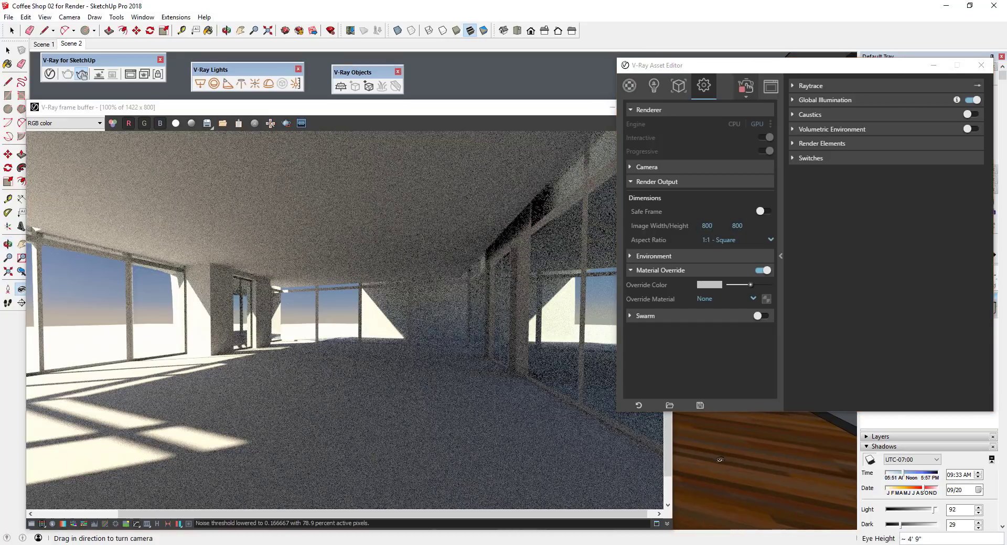
scroll(740, 457, "up", 1)
scroll(486, 351, "down", 2)
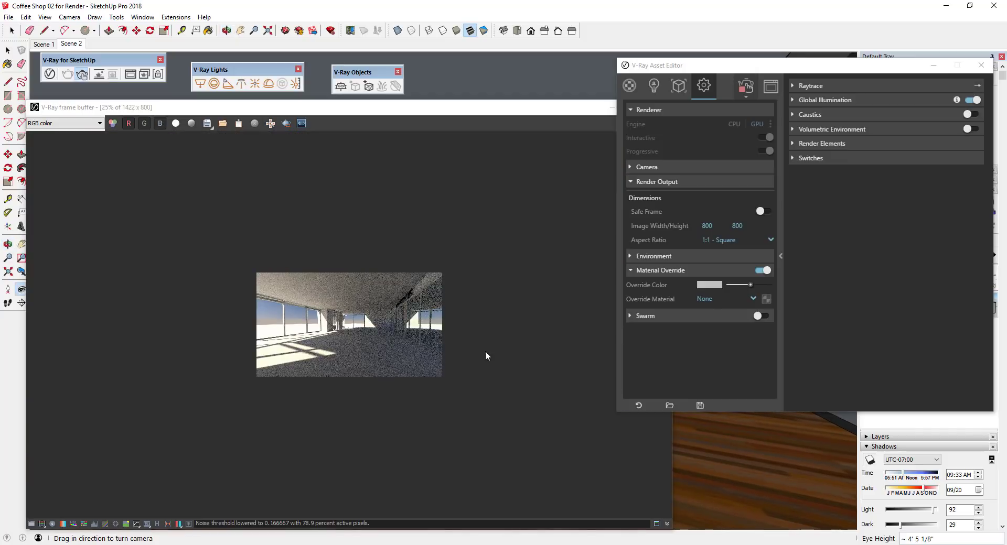
scroll(326, 229, "up", 1)
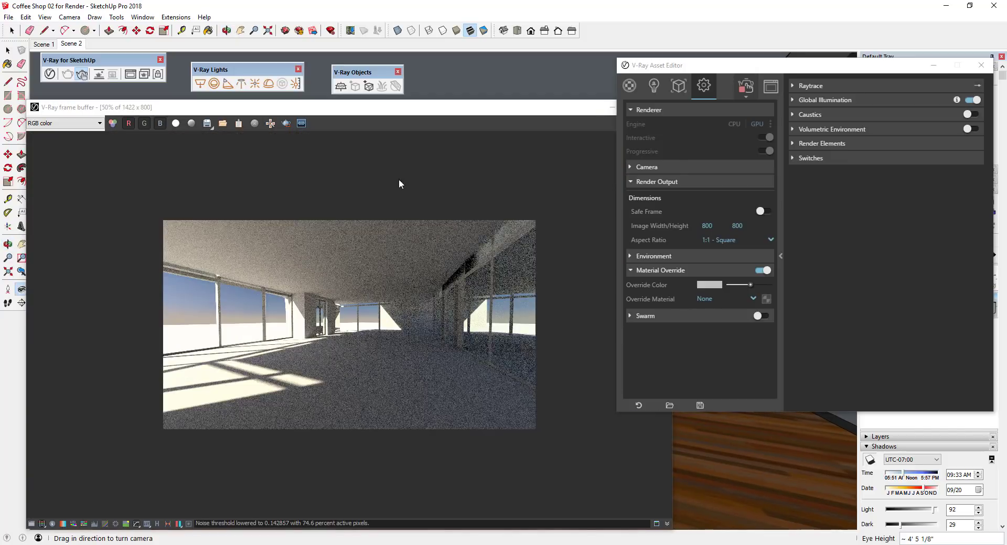
left_click(400, 184)
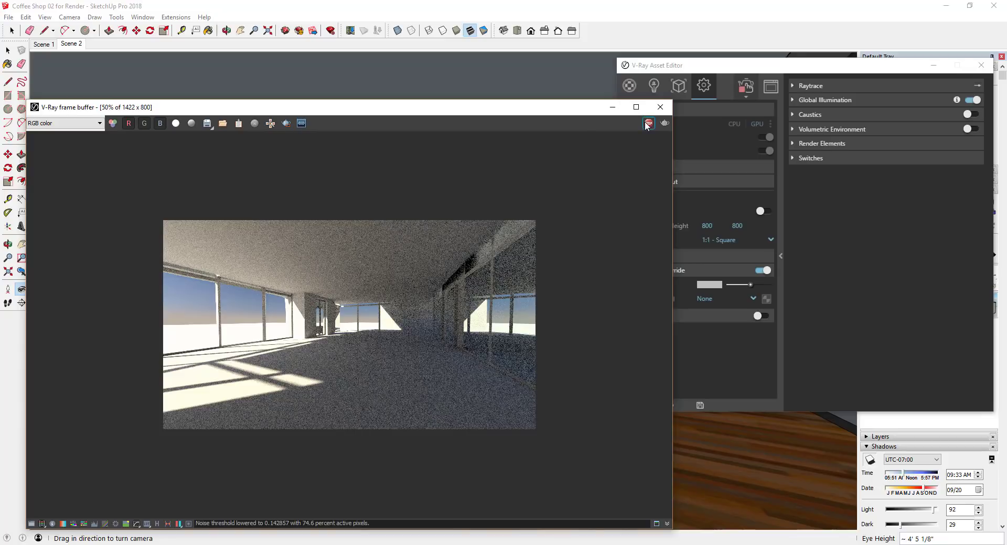
left_click(649, 123)
left_click(664, 123)
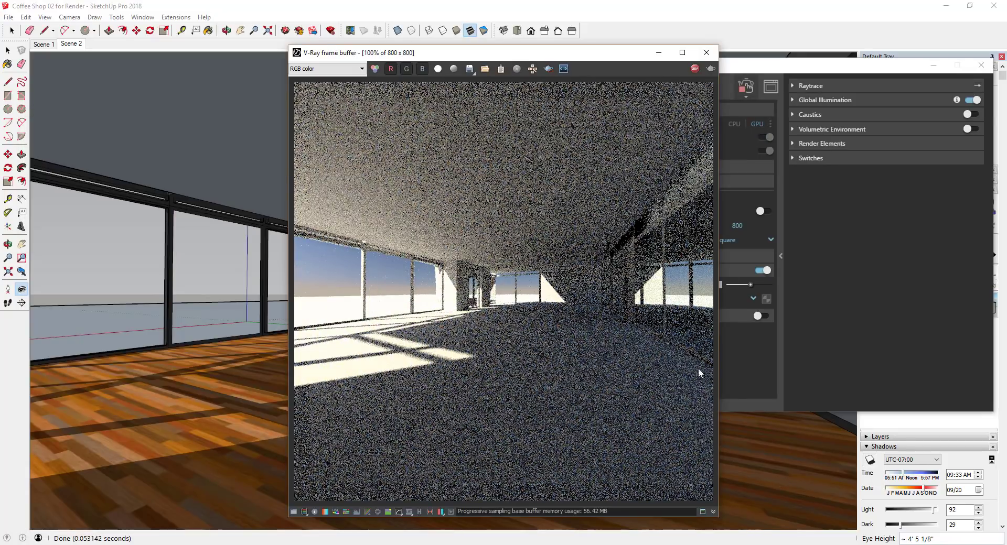
- Confirm the aspect ratio remains 1:1 Square, then turn the camera around the interior
left_click_drag(468, 52, 400, 53)
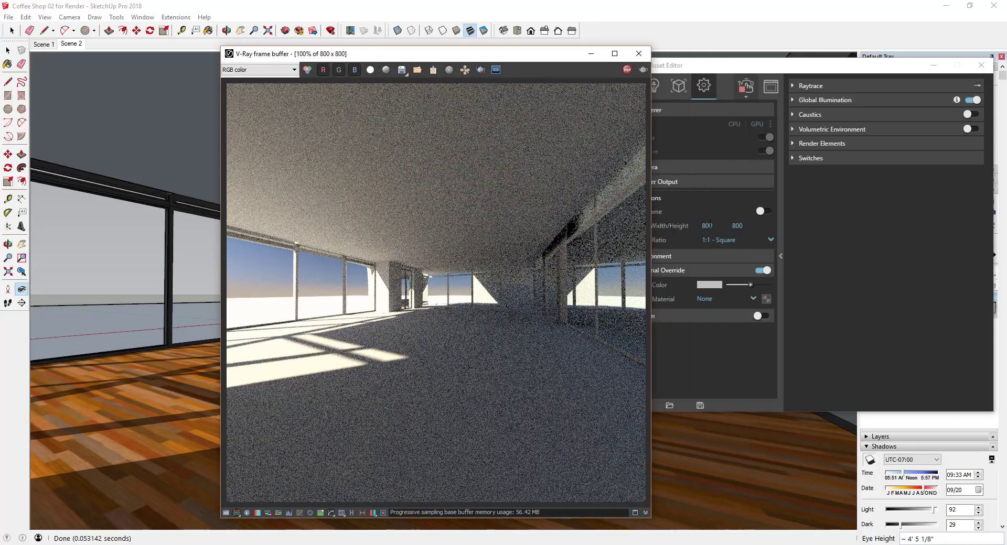
left_click(741, 239)
left_click(724, 266)
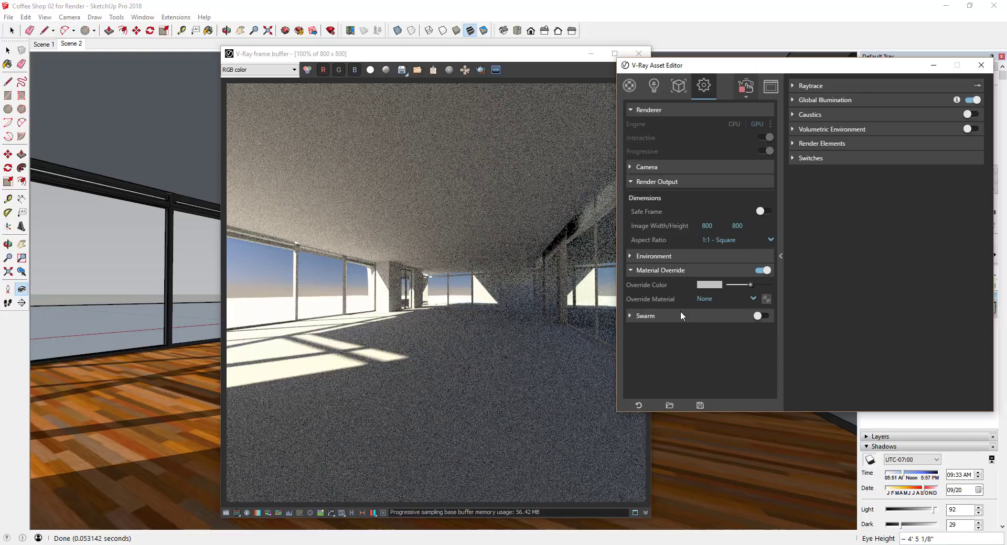
left_click(578, 421)
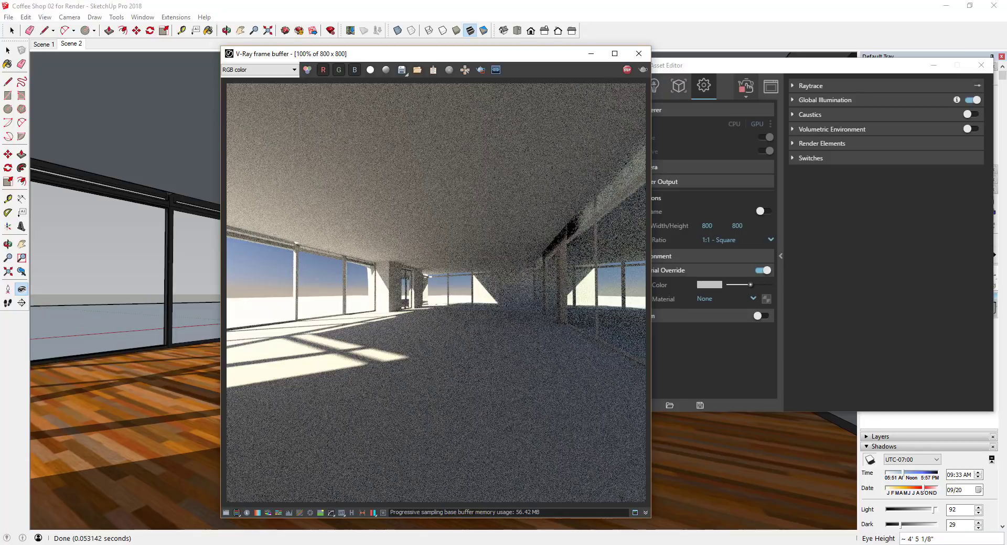
mouse_move(702, 451)
left_mouse_down()
mouse_move(742, 447)
mouse_move(700, 452)
left_mouse_up()
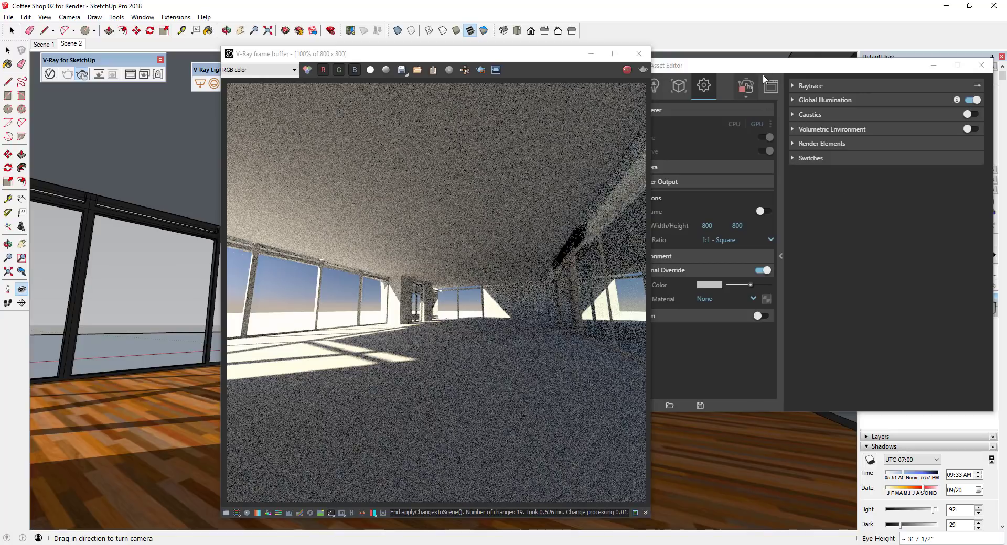
- Disable Material Override and turn the camera left to see the wood floor and brick
left_click(769, 343)
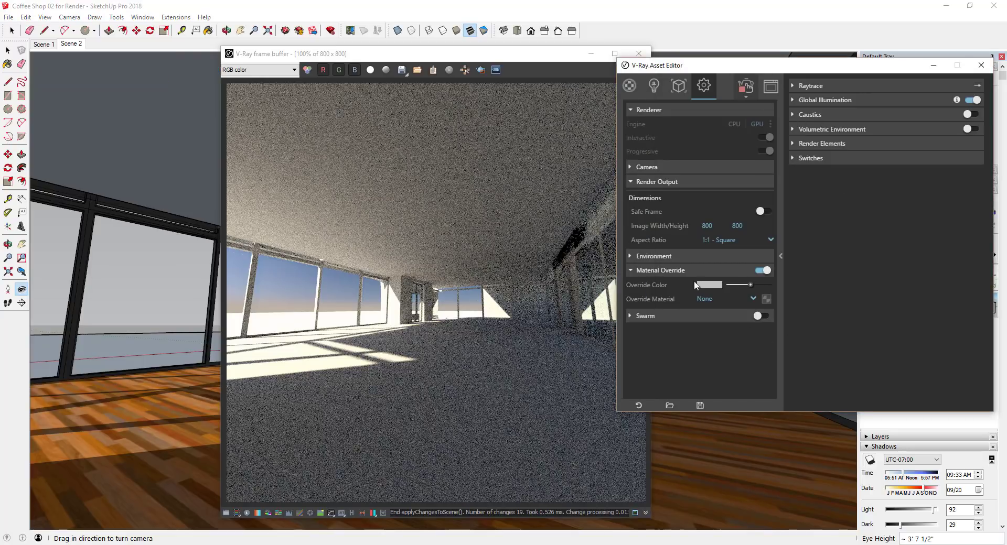
left_click(764, 271)
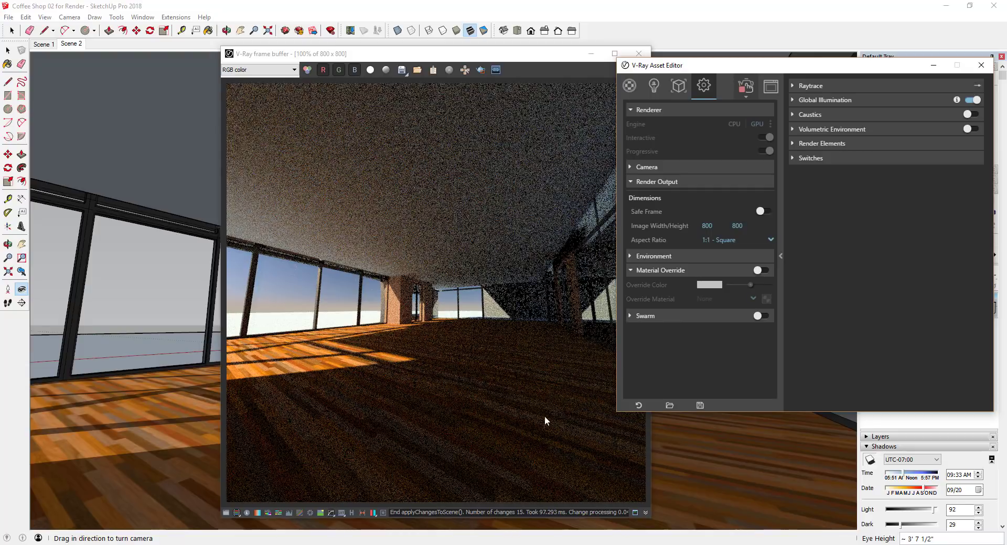
left_click_drag(696, 459, 361, 344)
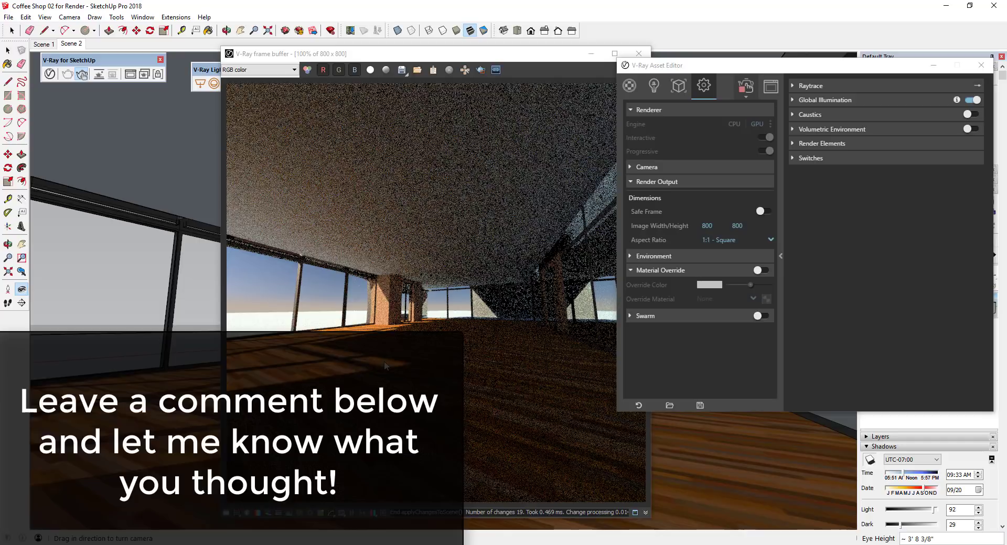
left_click(702, 354)
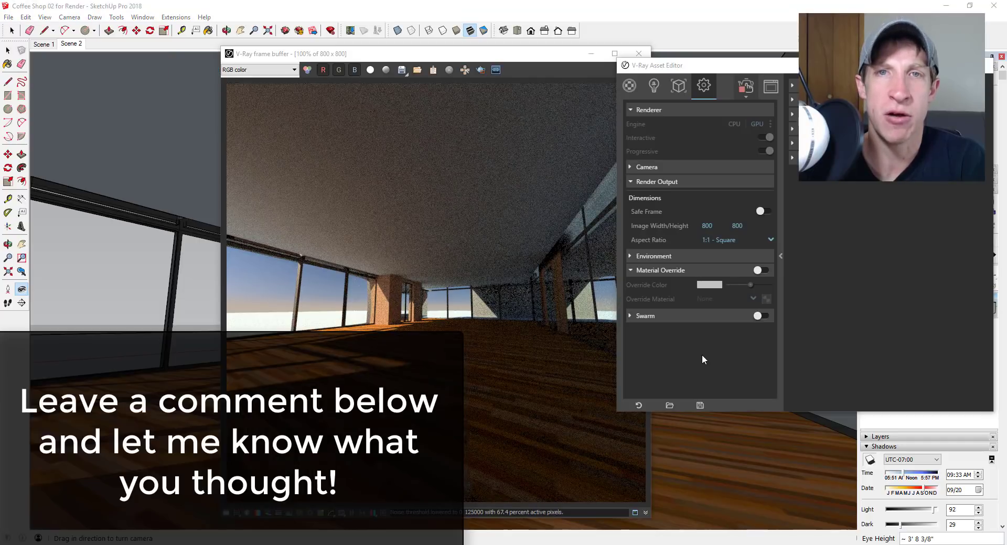